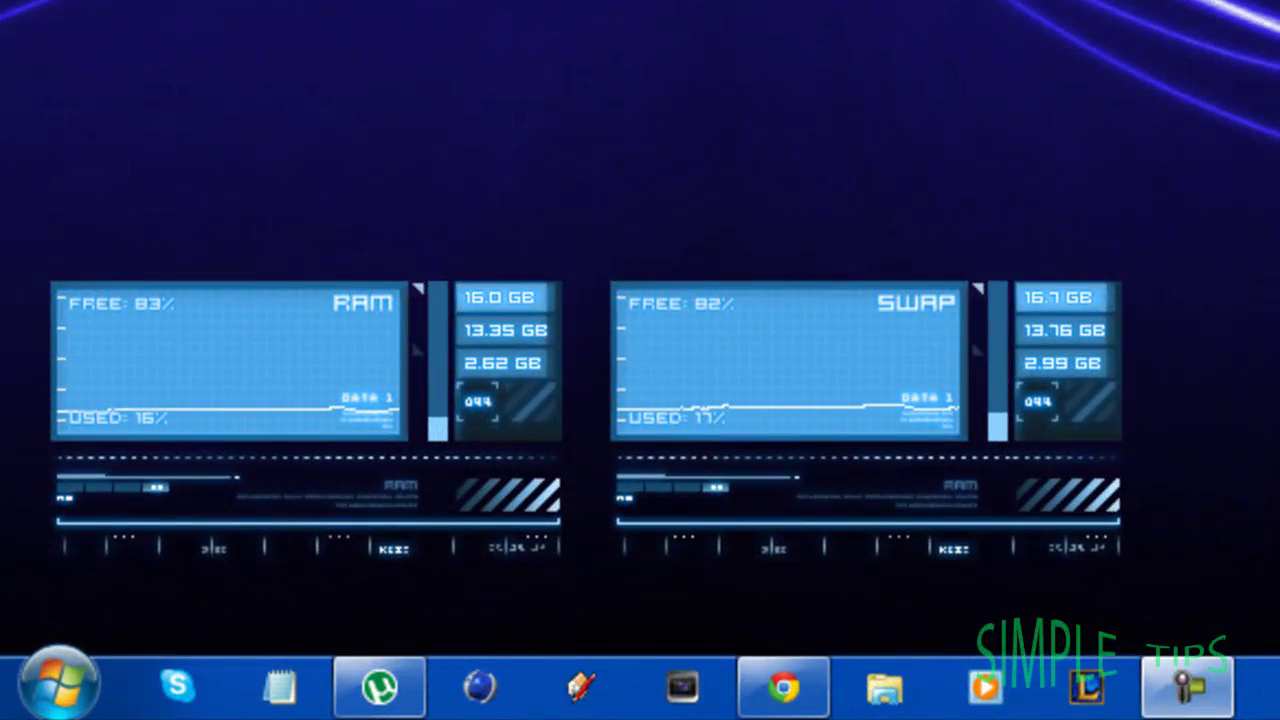
Start League of Legends, launch the game client and log in to the account
click(1088, 686)
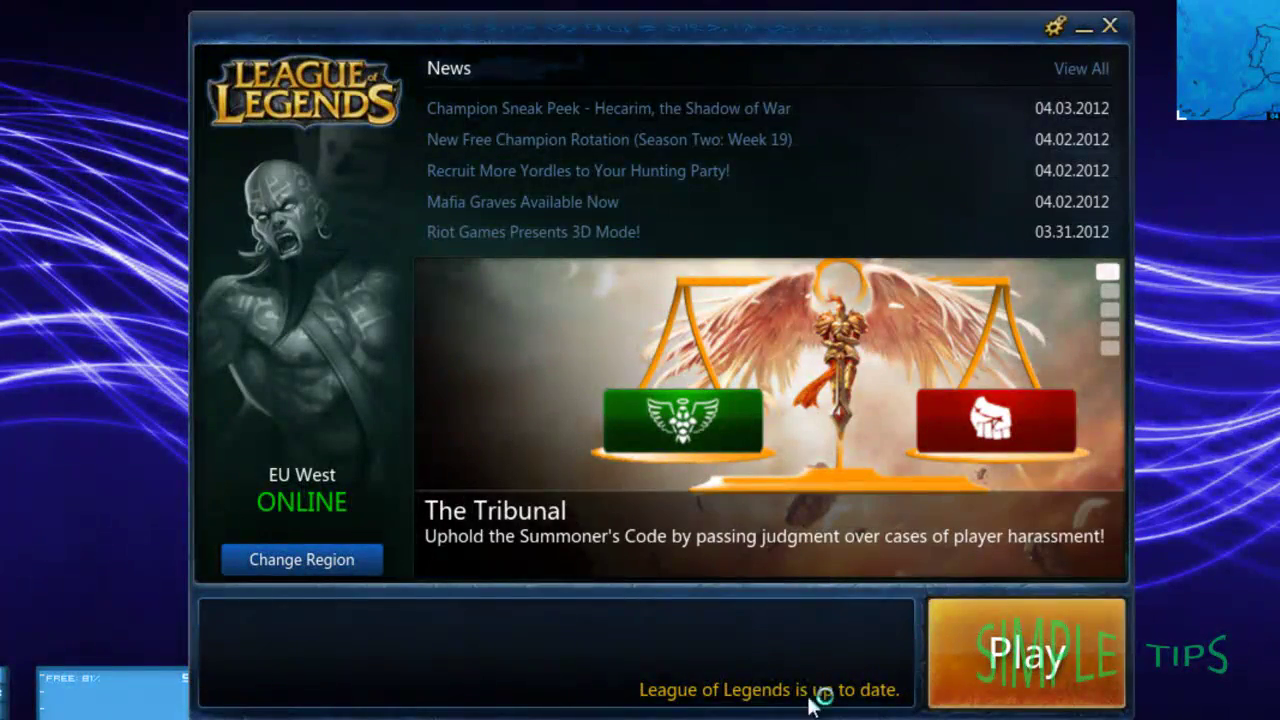
click(1058, 650)
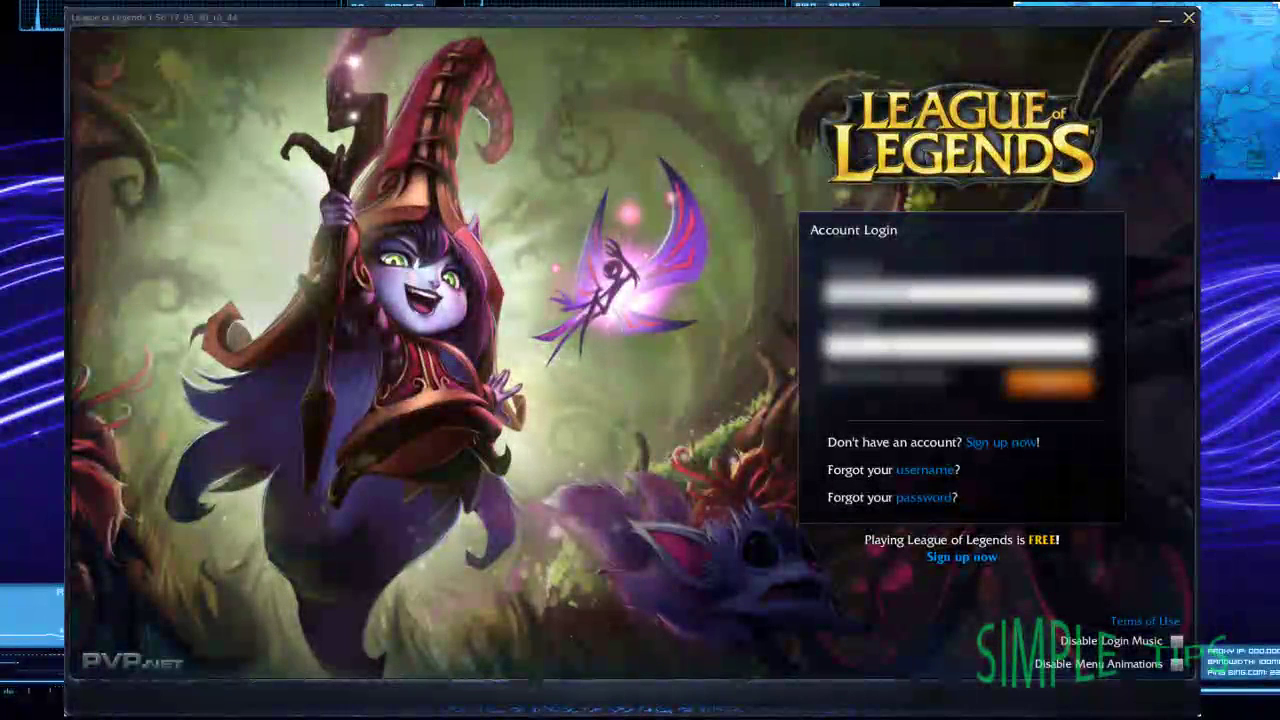
key(Return)
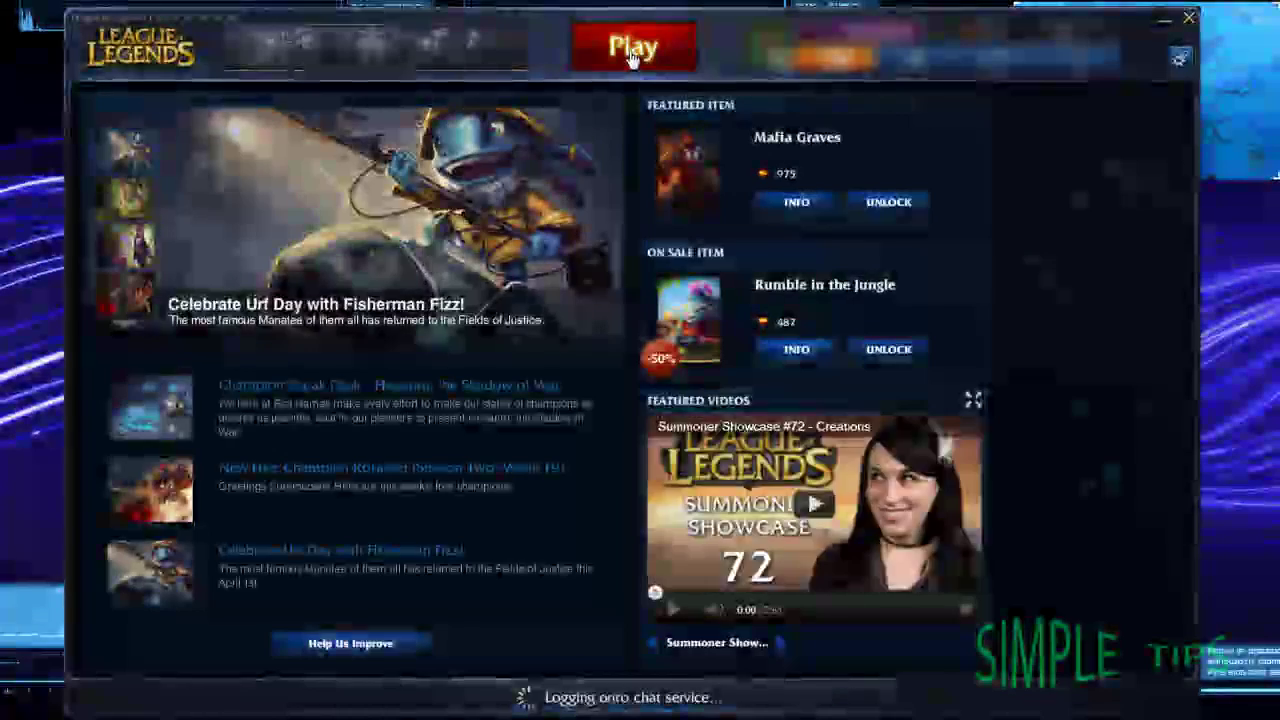
Begin setting up a new custom game
click(632, 52)
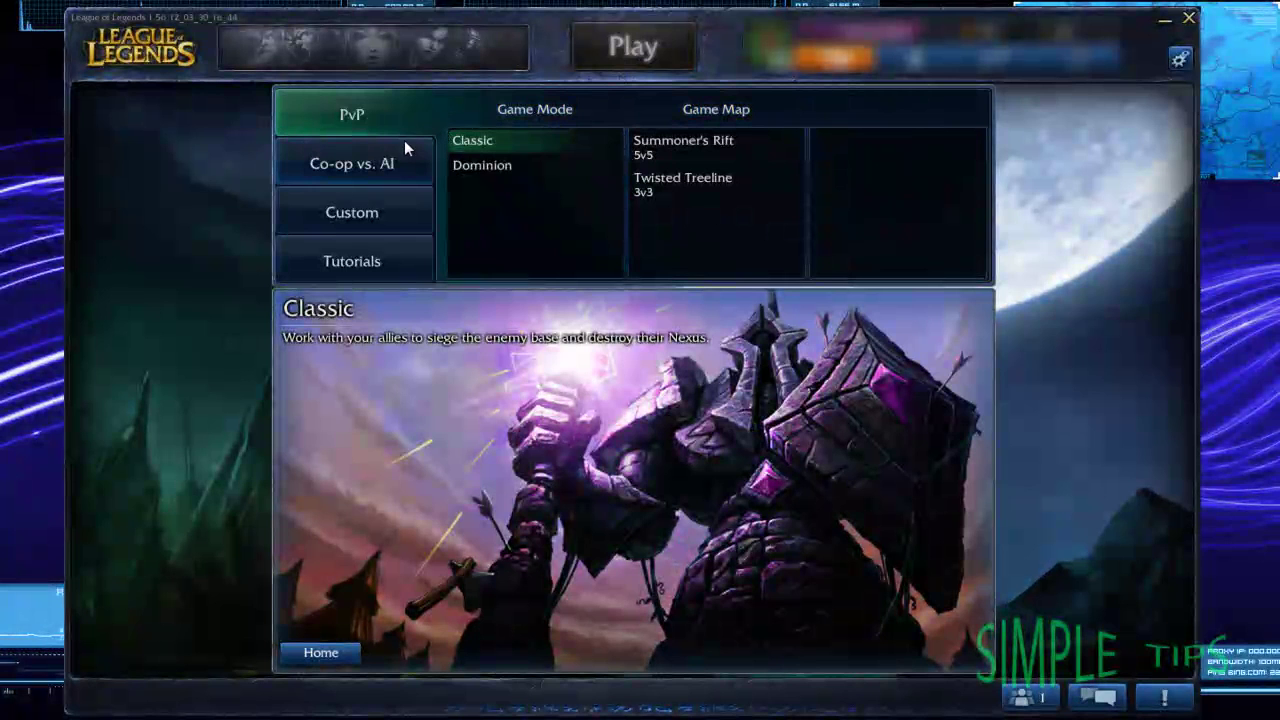
click(320, 225)
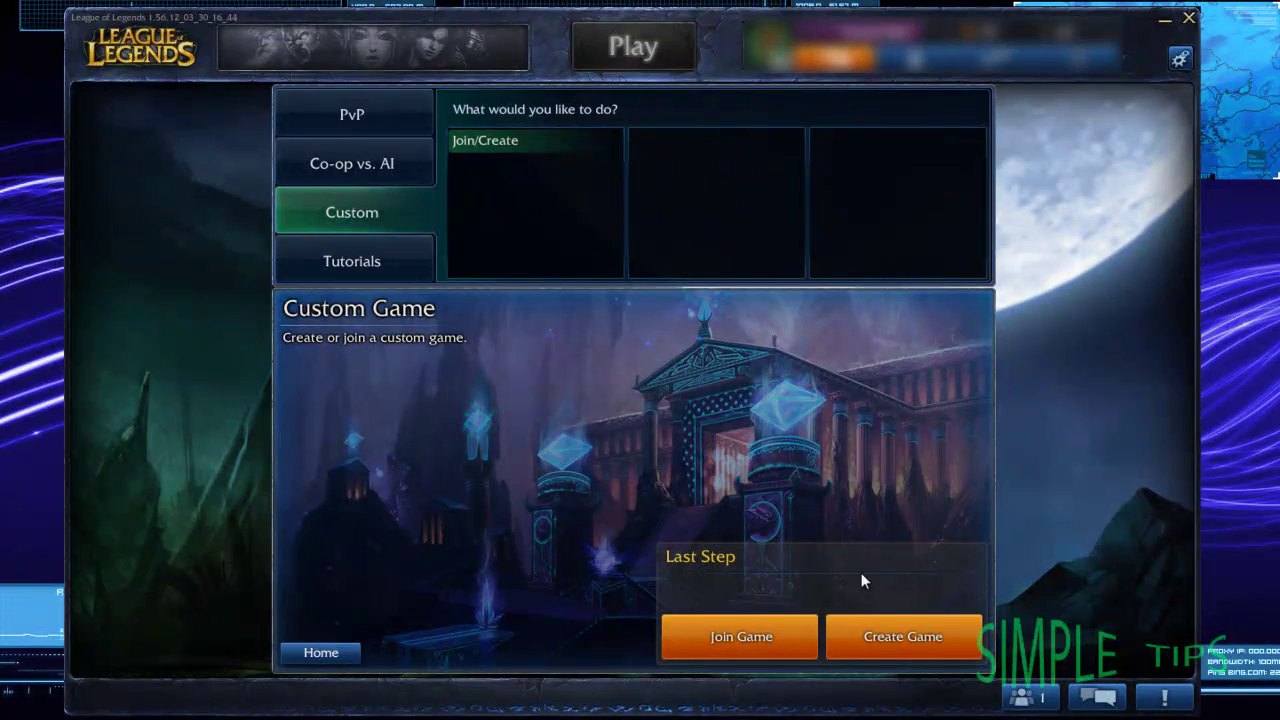
click(895, 636)
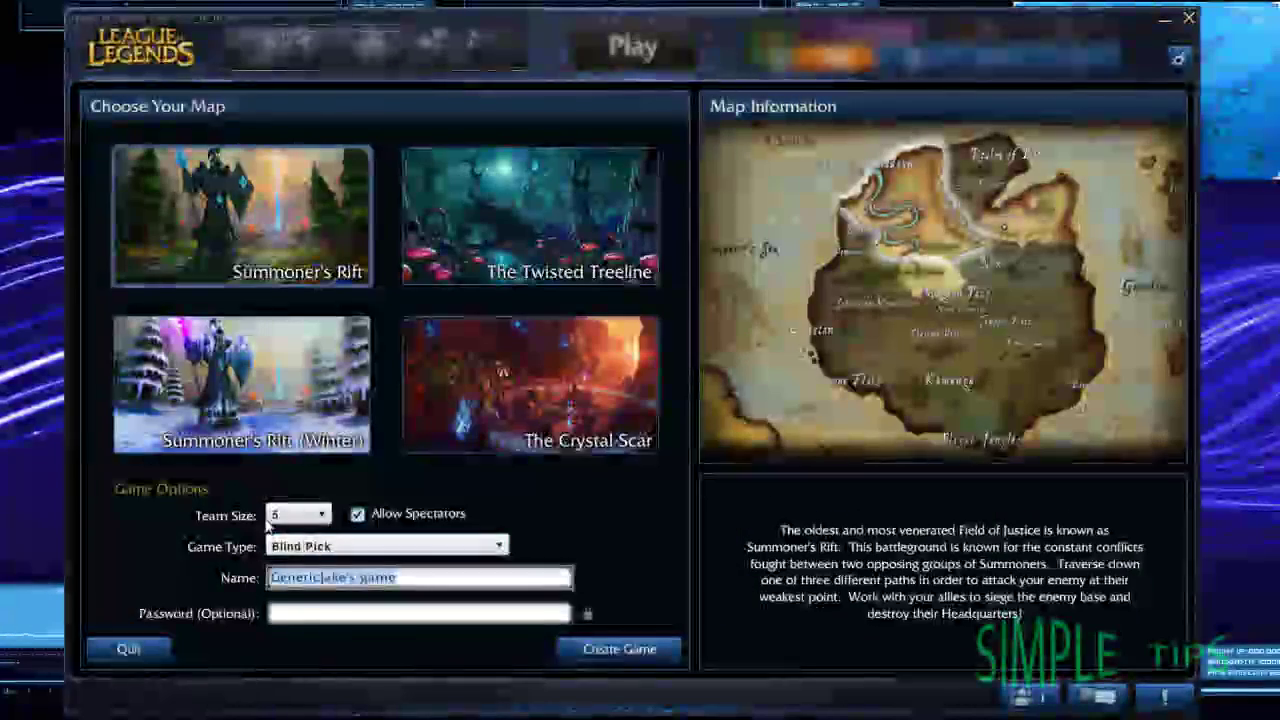
Create the custom game on Summoner's Rift with a team size of 1 and a game password
click(298, 514)
click(303, 541)
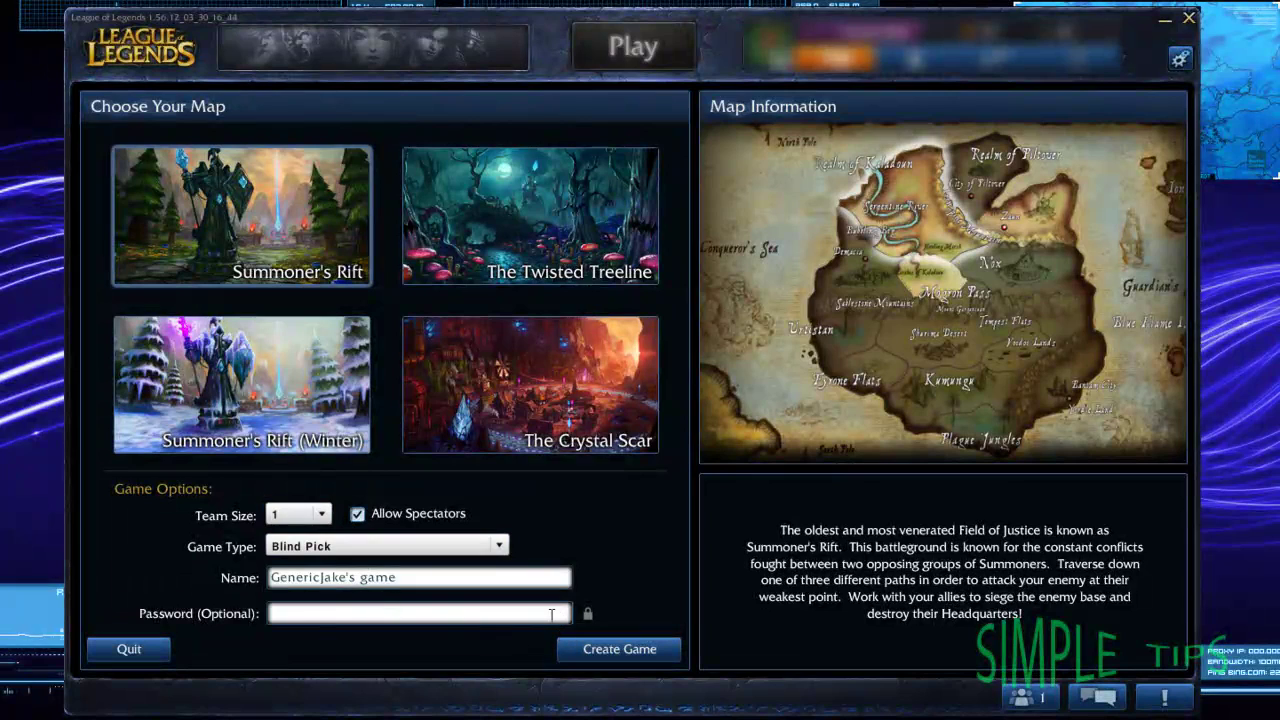
text(123)
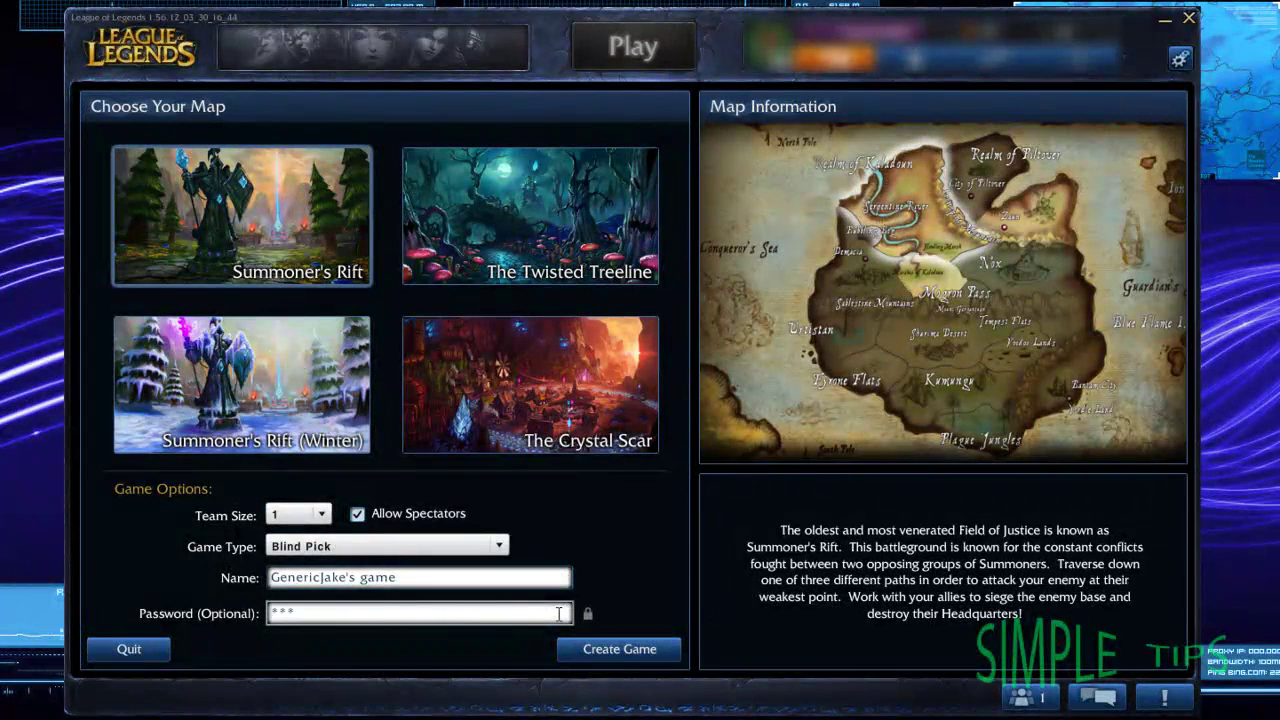
click(606, 650)
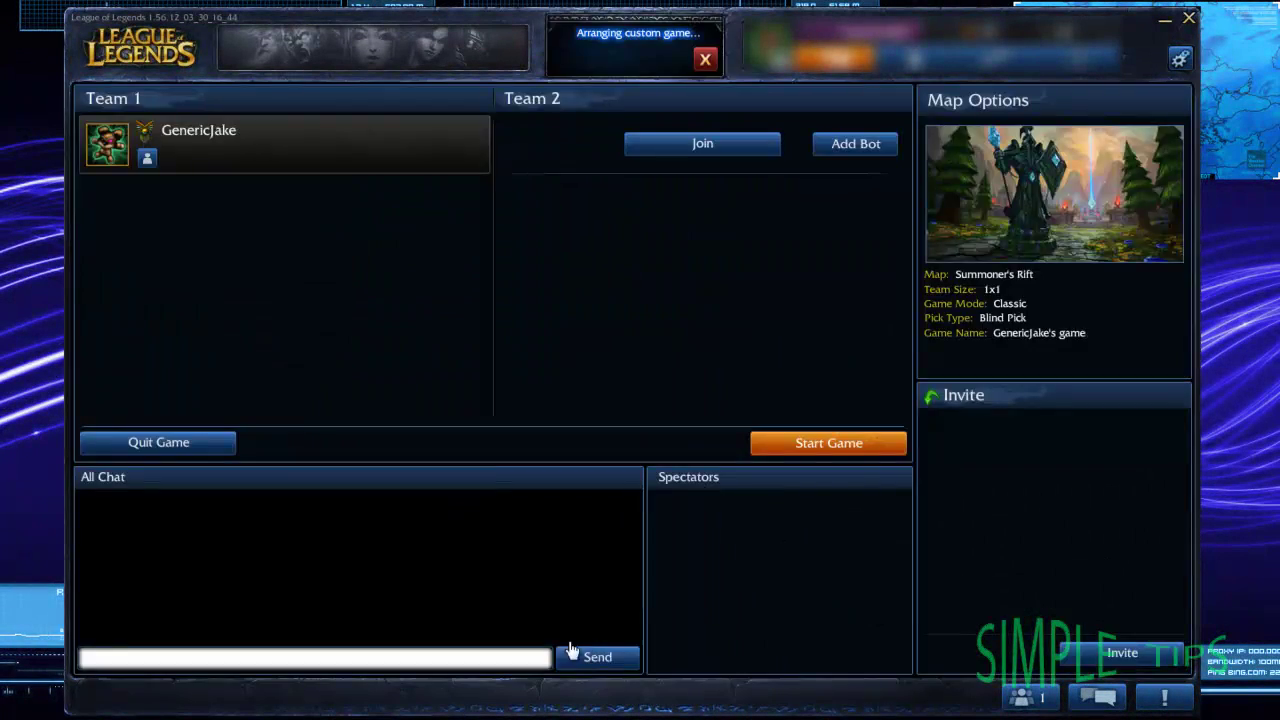
Start the custom game despite the unbalanced teams and lock in Jax as the champion
click(828, 446)
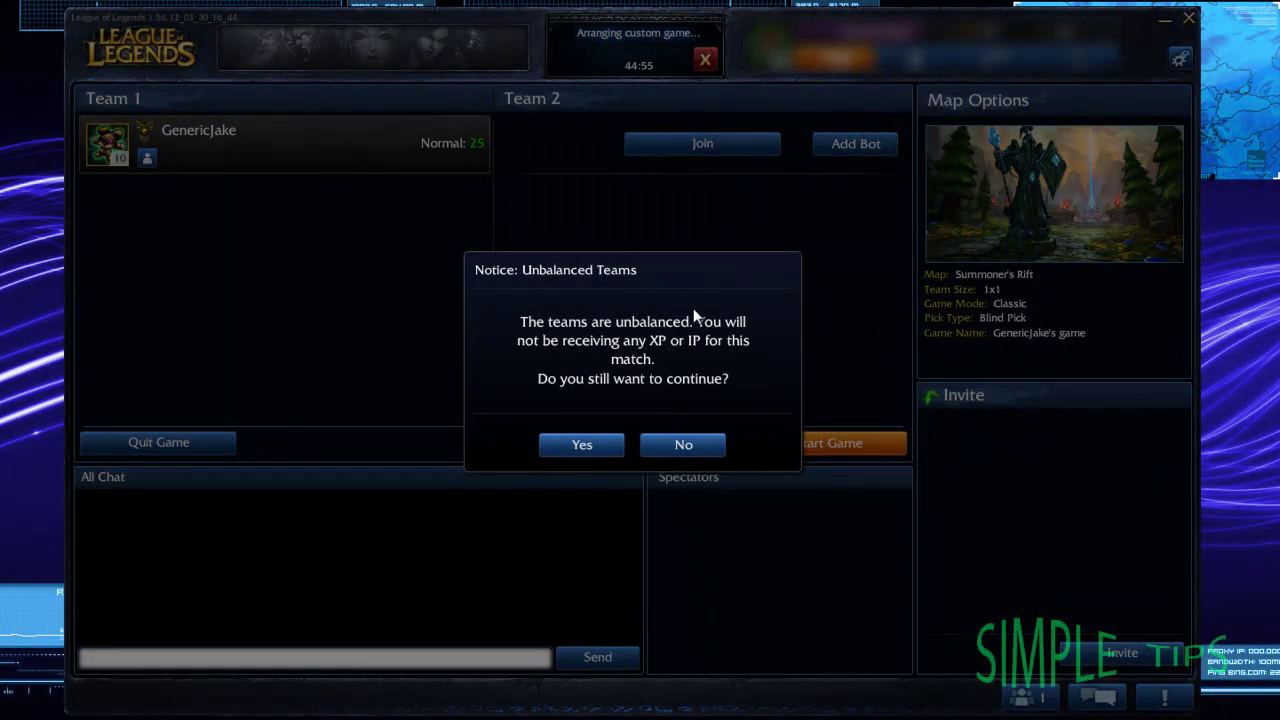
click(597, 438)
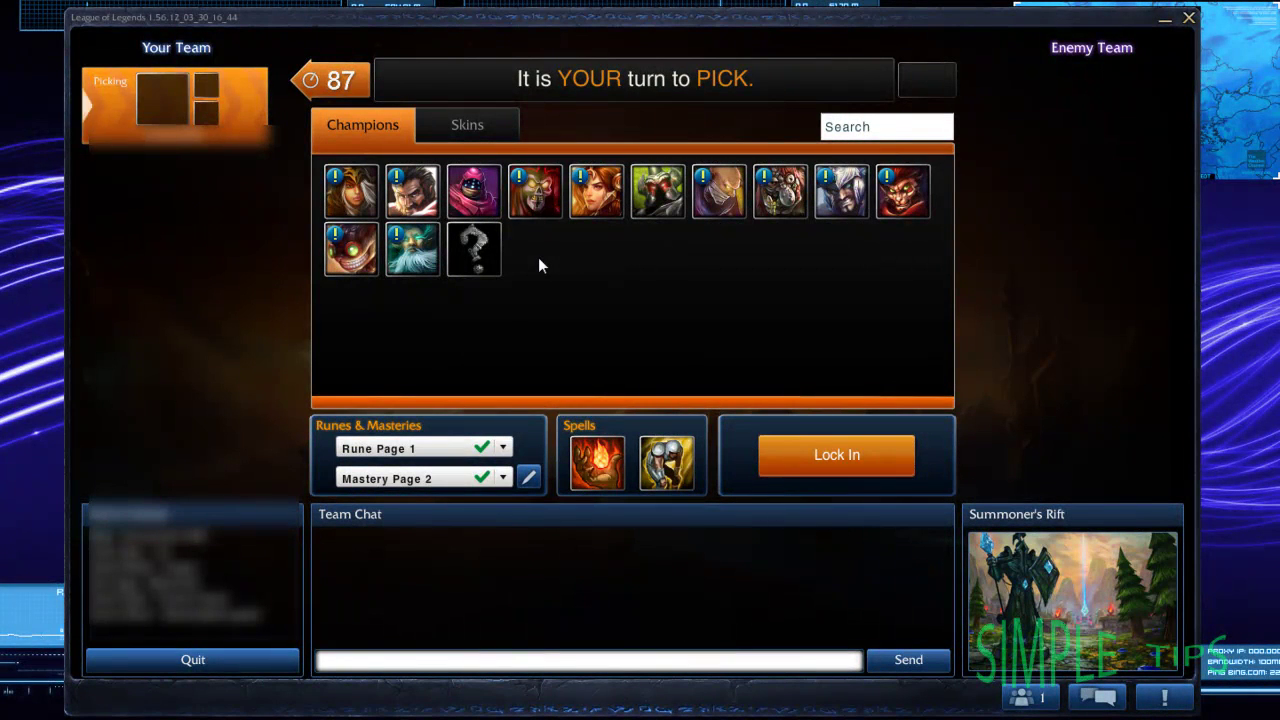
click(535, 205)
click(412, 195)
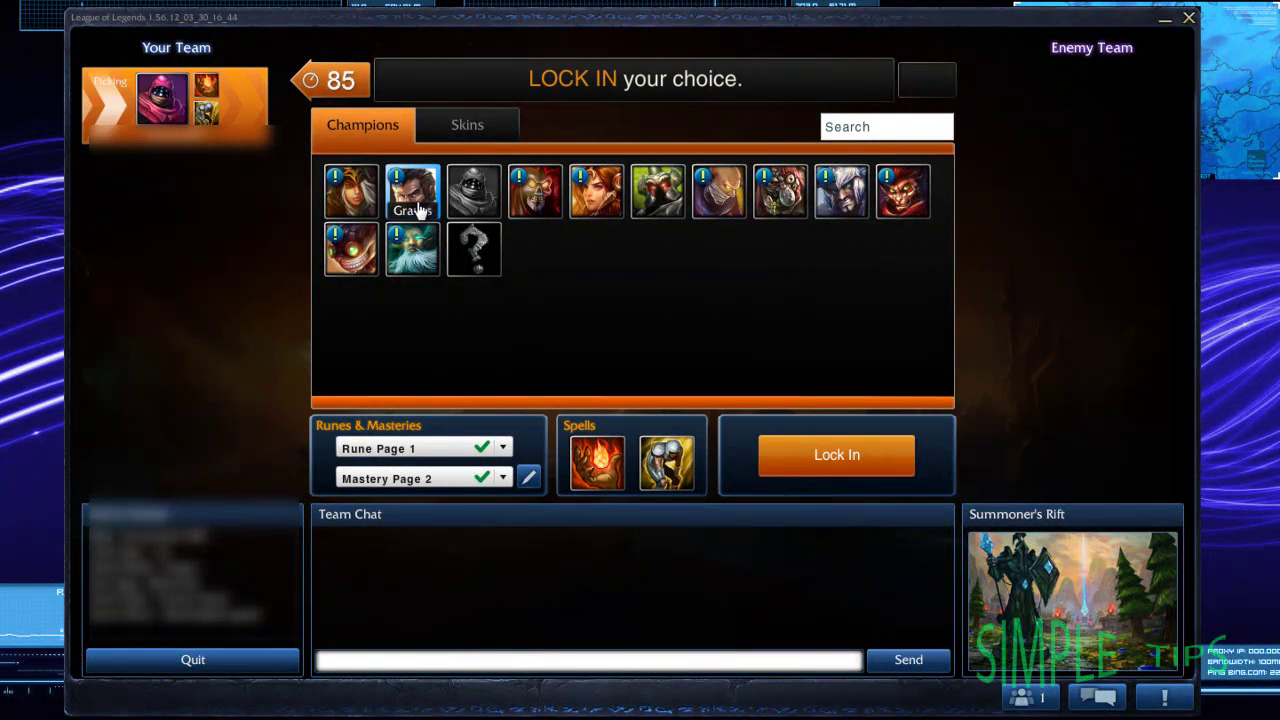
click(361, 204)
click(474, 195)
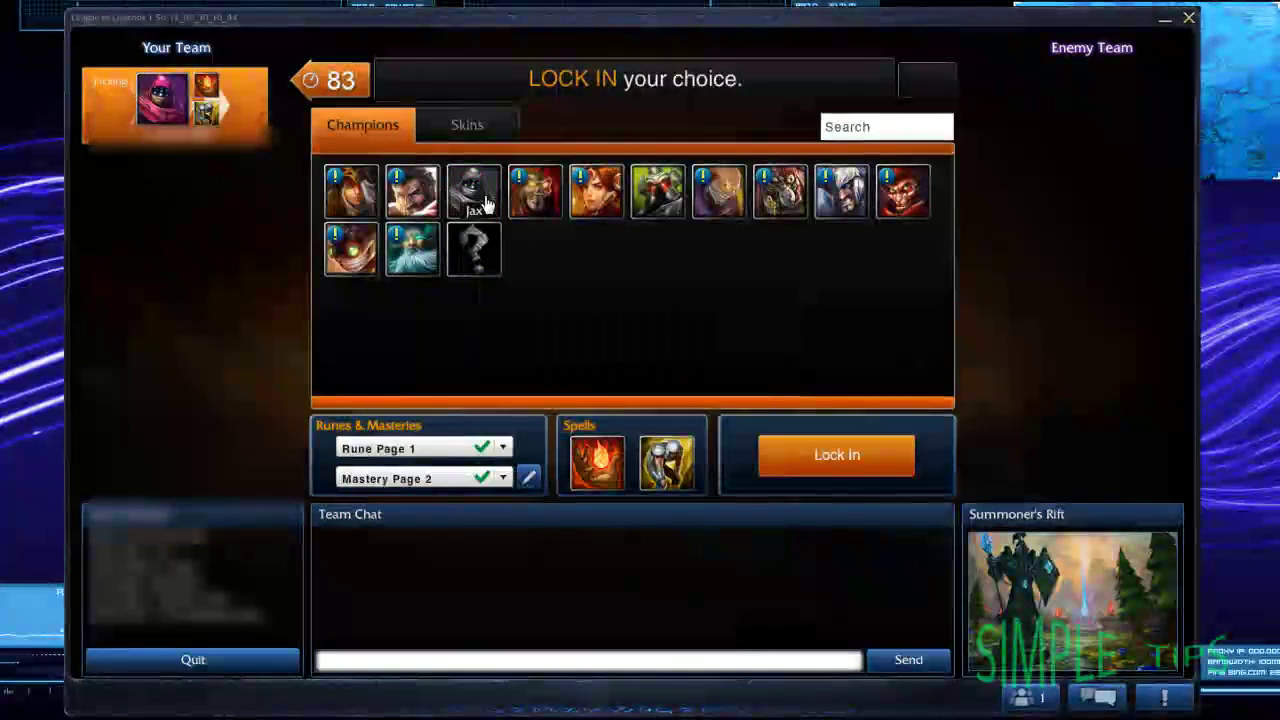
click(870, 468)
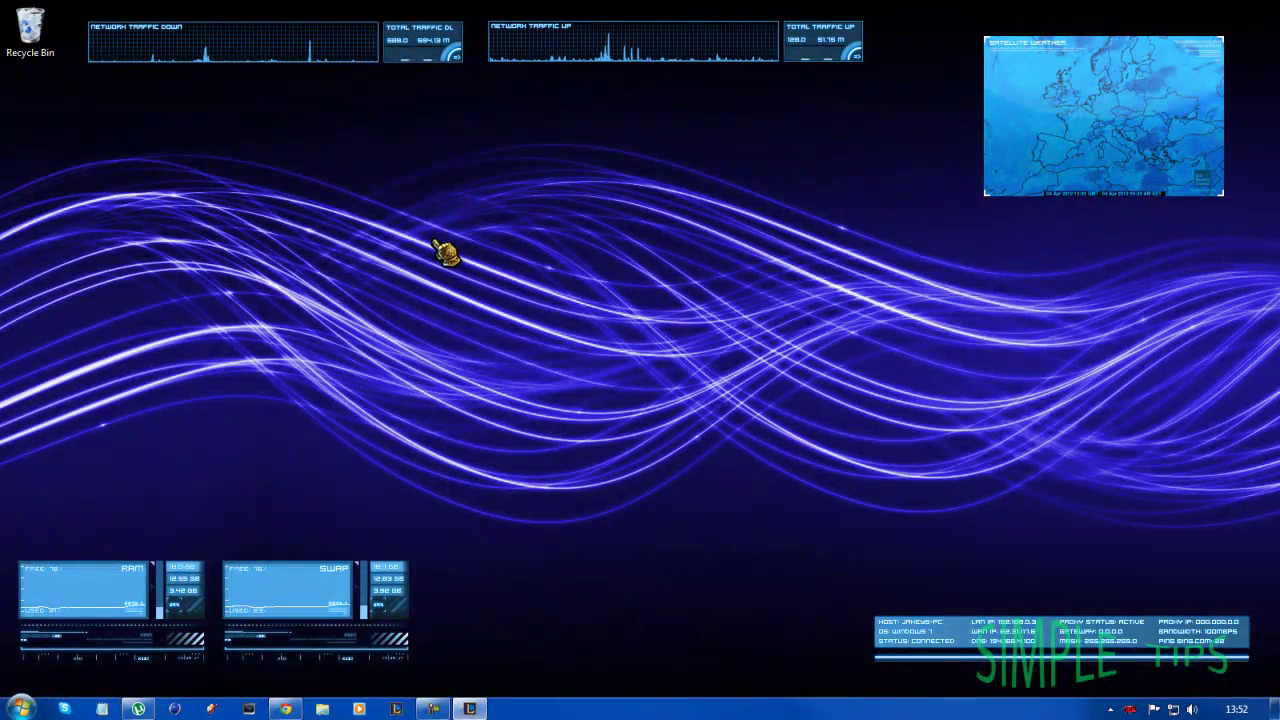
Switch back to the running match and open the key bindings at the Spell Casting commands
key(alt+Tab)
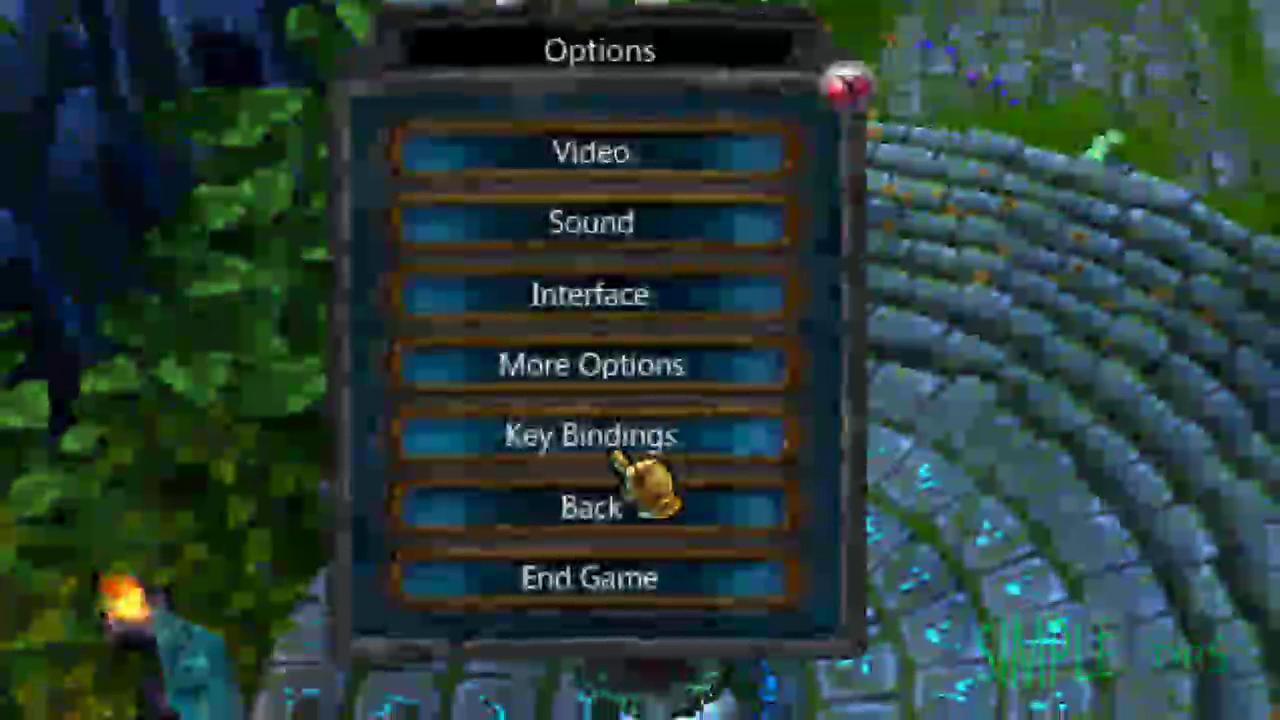
click(612, 452)
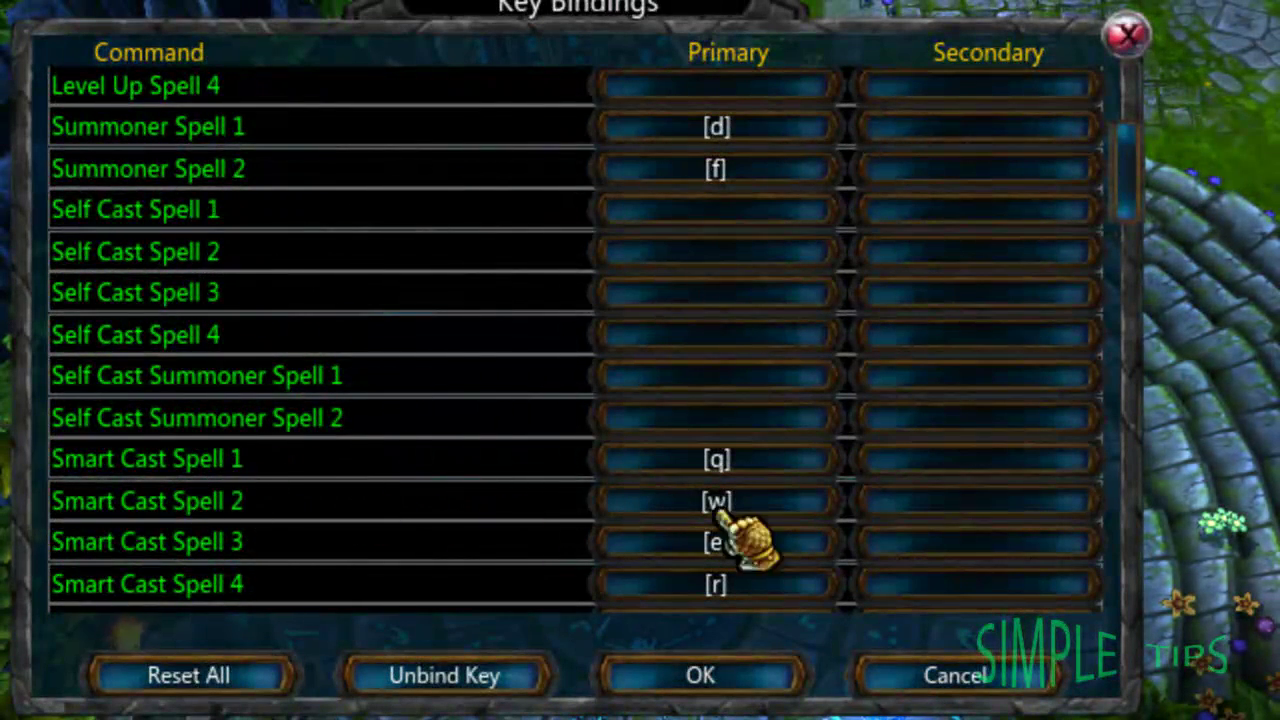
drag(1138, 180, 1133, 112)
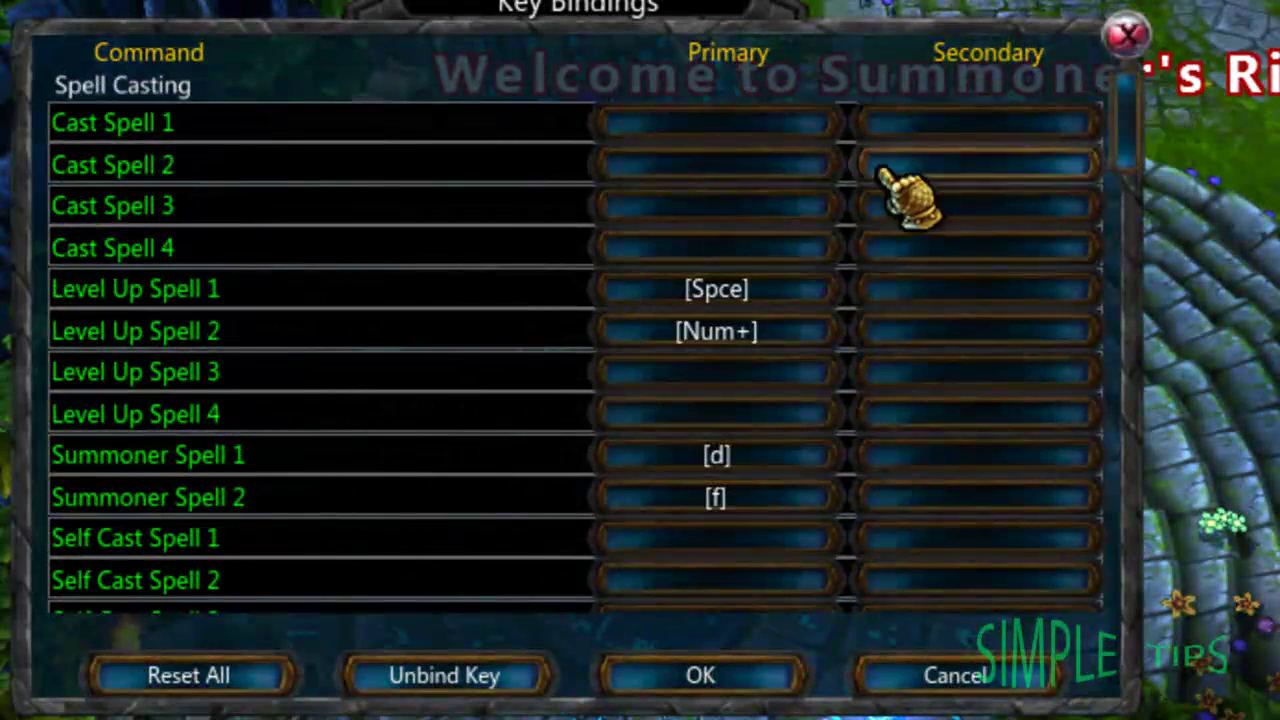
Bind Cast Spell 1, 2, 3 and 4 to the primary keys q, w, e and r
click(692, 130)
key(q)
key(w)
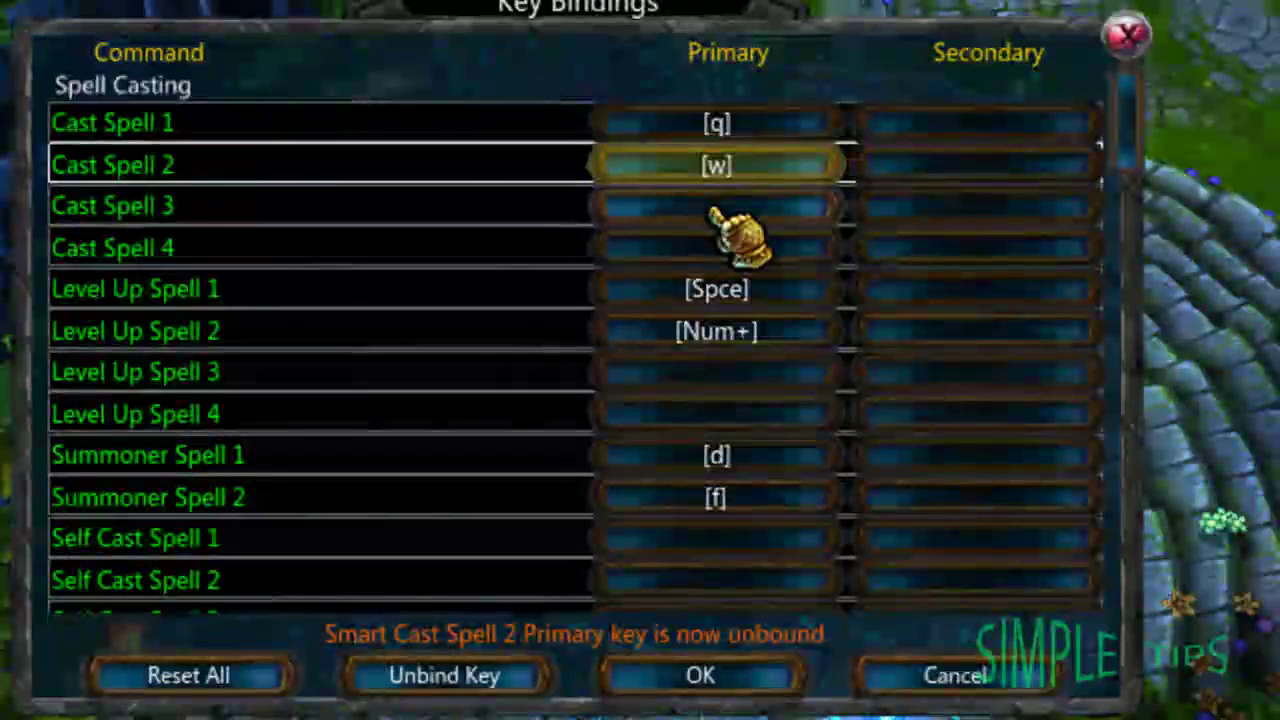
click(712, 208)
key(e)
click(718, 249)
key(r)
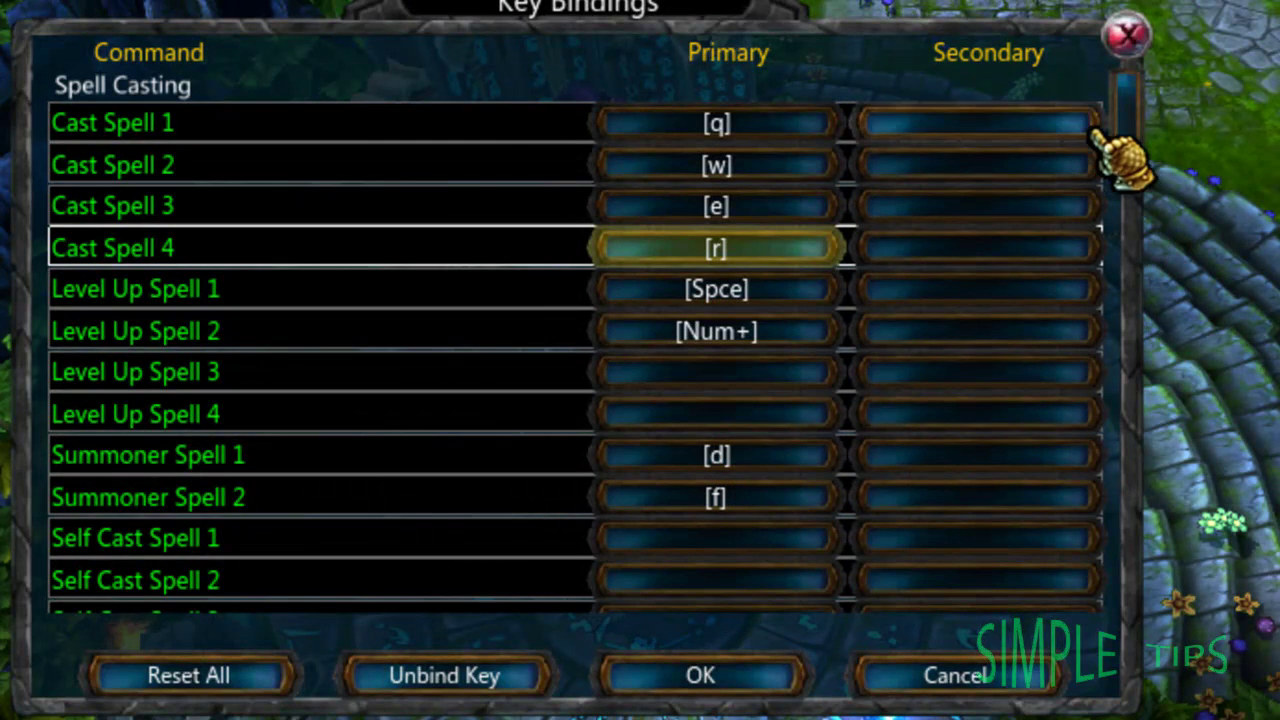
Bind Smart Cast Spell 1, 2, 3 and 4 to the primary keys q, w, e and r
drag(1125, 150, 1134, 195)
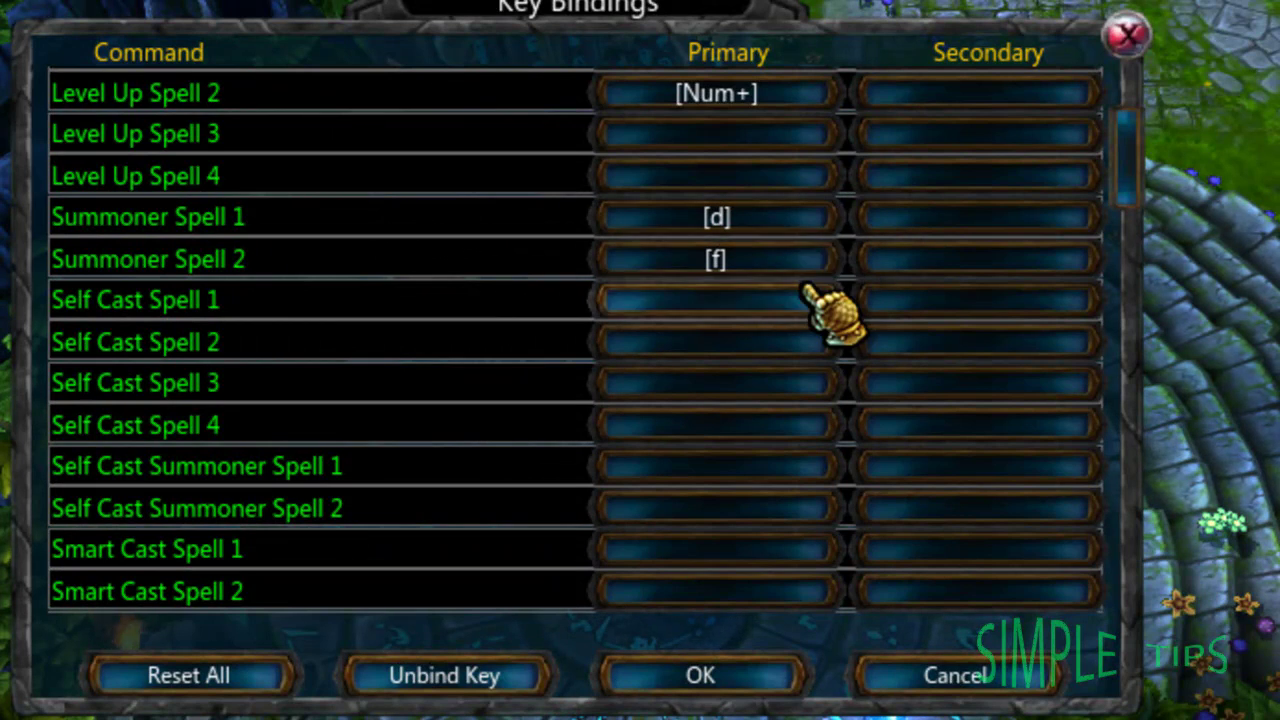
drag(1123, 178, 1120, 252)
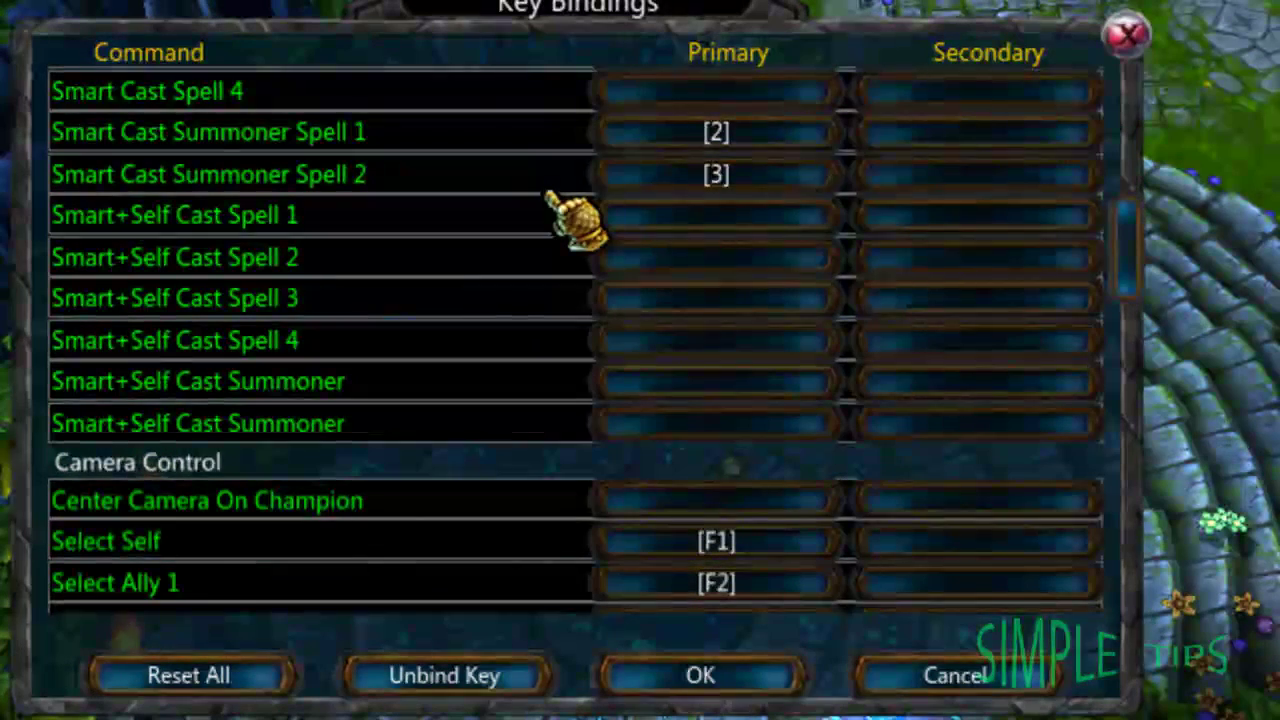
drag(1136, 254, 1125, 208)
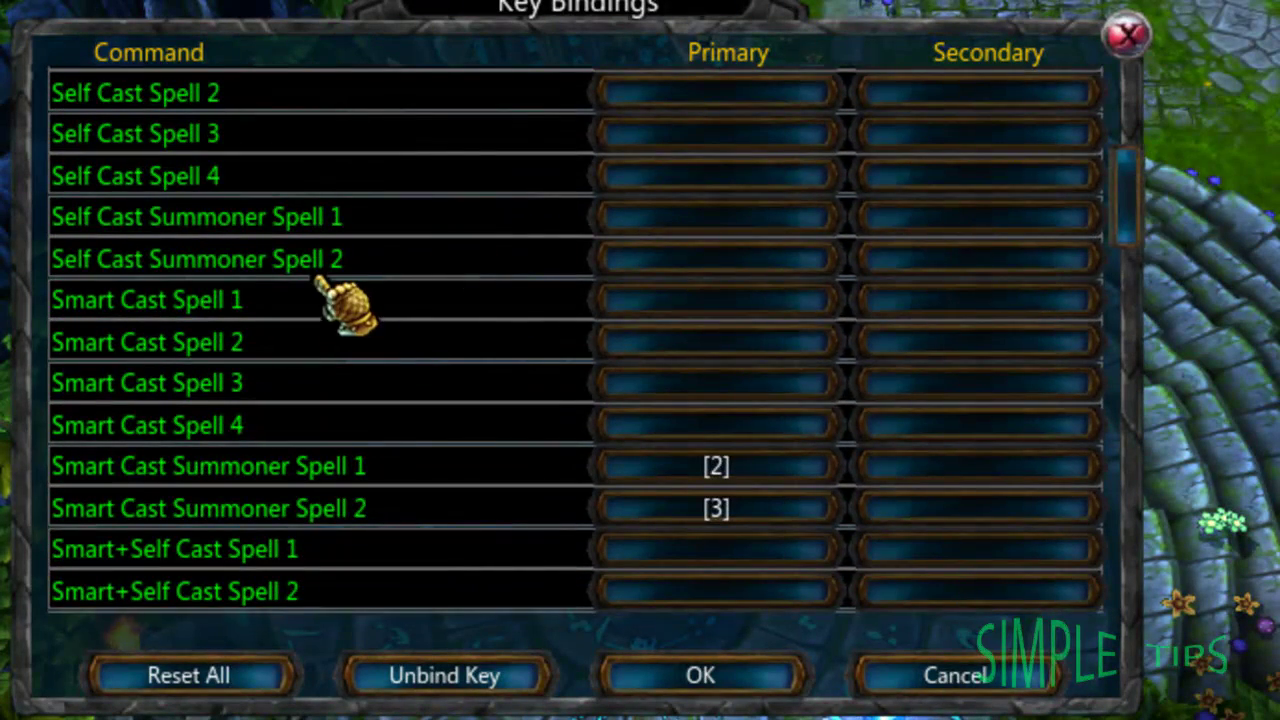
click(784, 310)
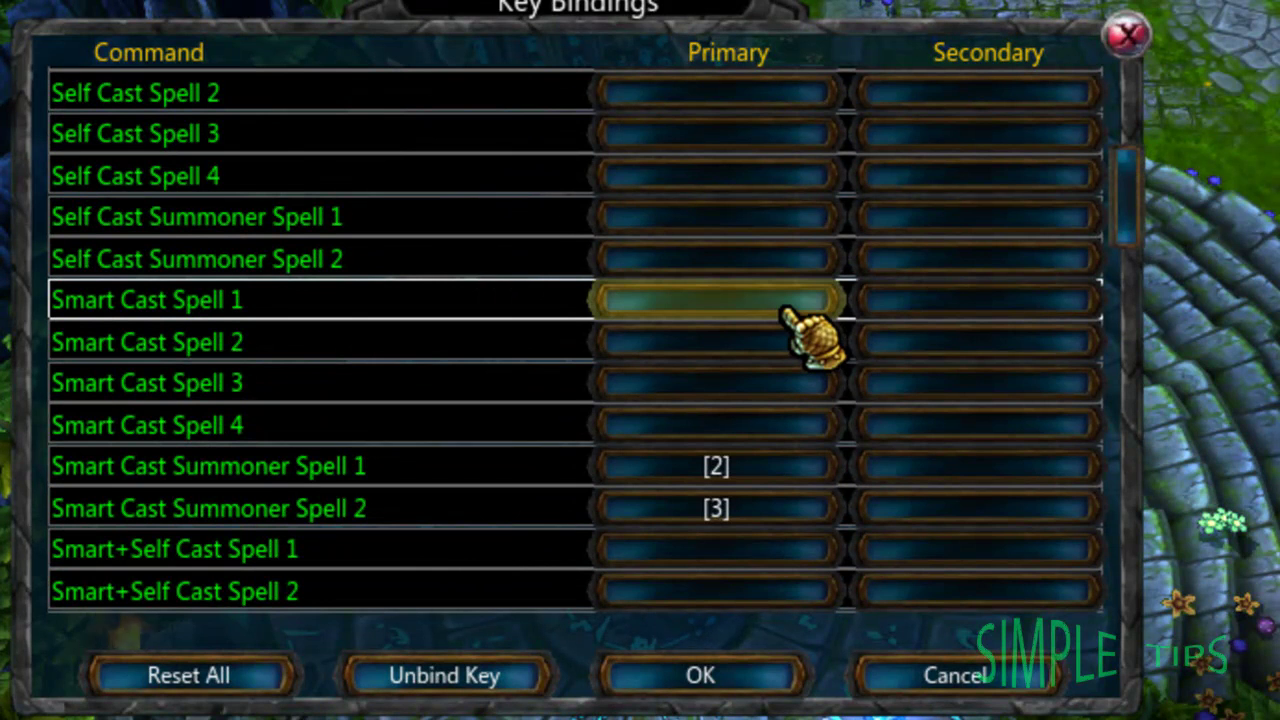
click(766, 316)
key(q)
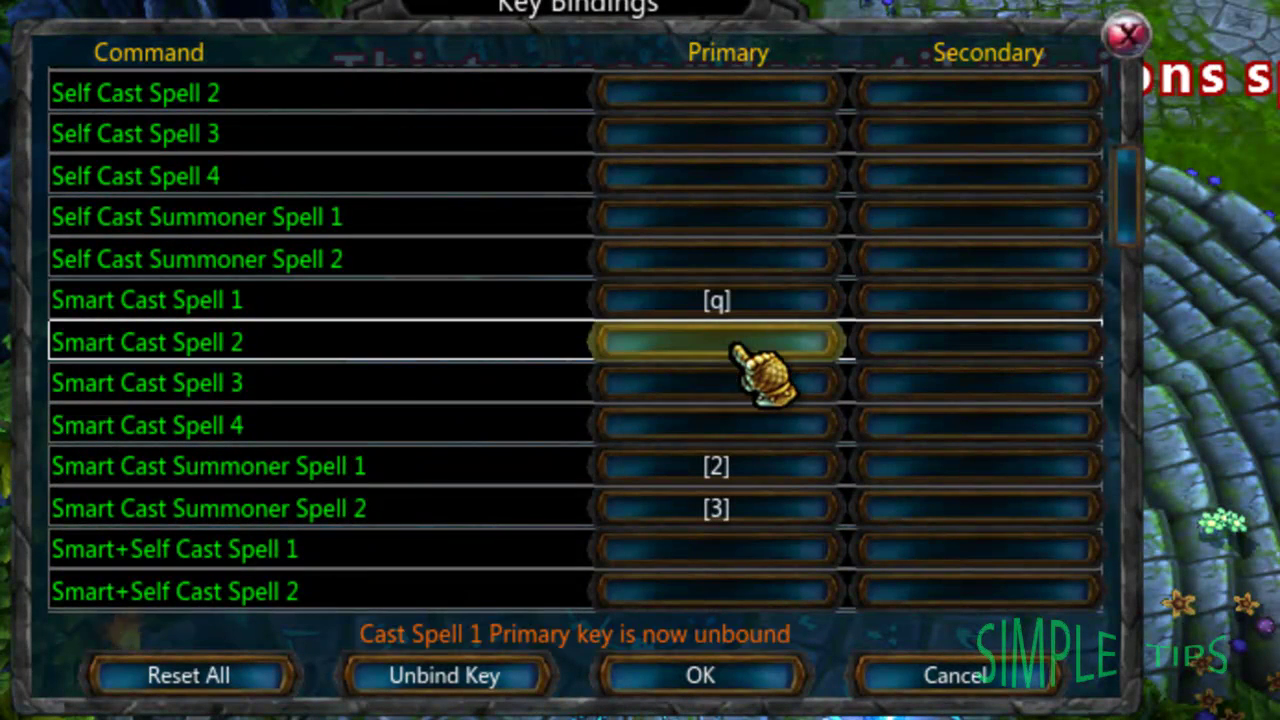
click(735, 347)
key(w)
key(e)
click(743, 430)
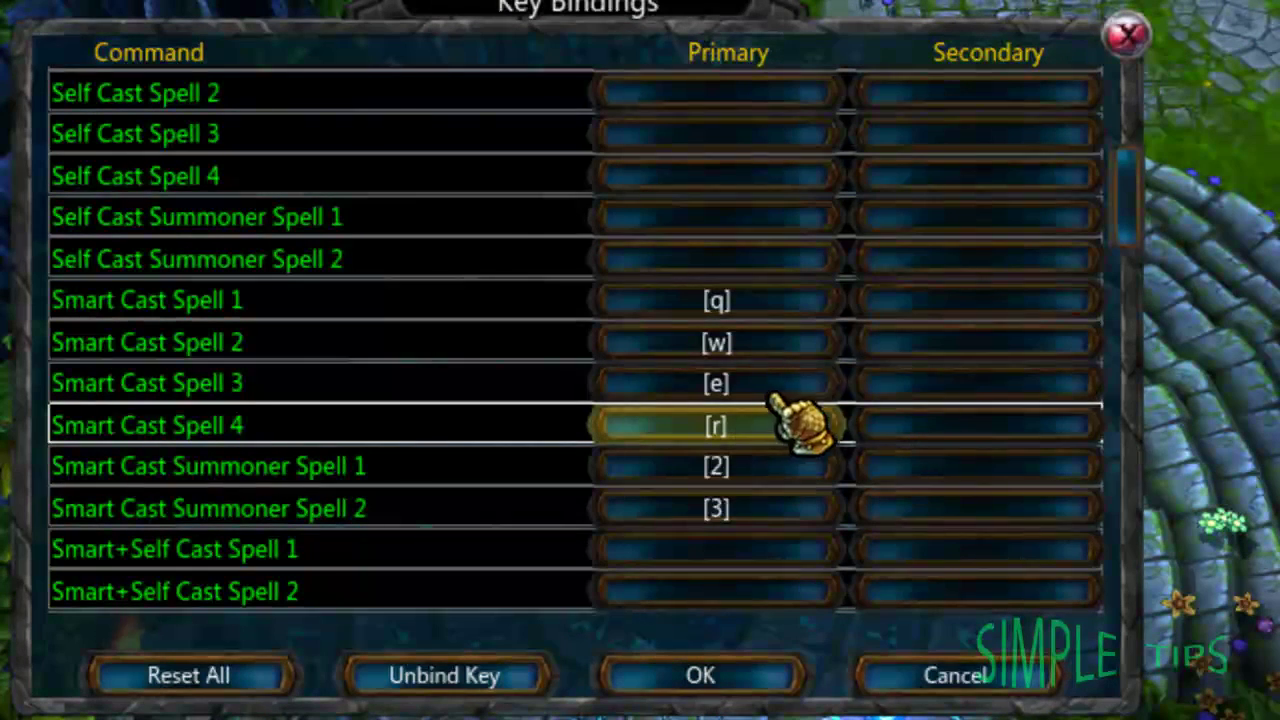
Review the spell bindings, save them and close the game options
scroll(1130, 195, up, 4)
scroll(1135, 205, down, 5)
scroll(1135, 200, up, 2)
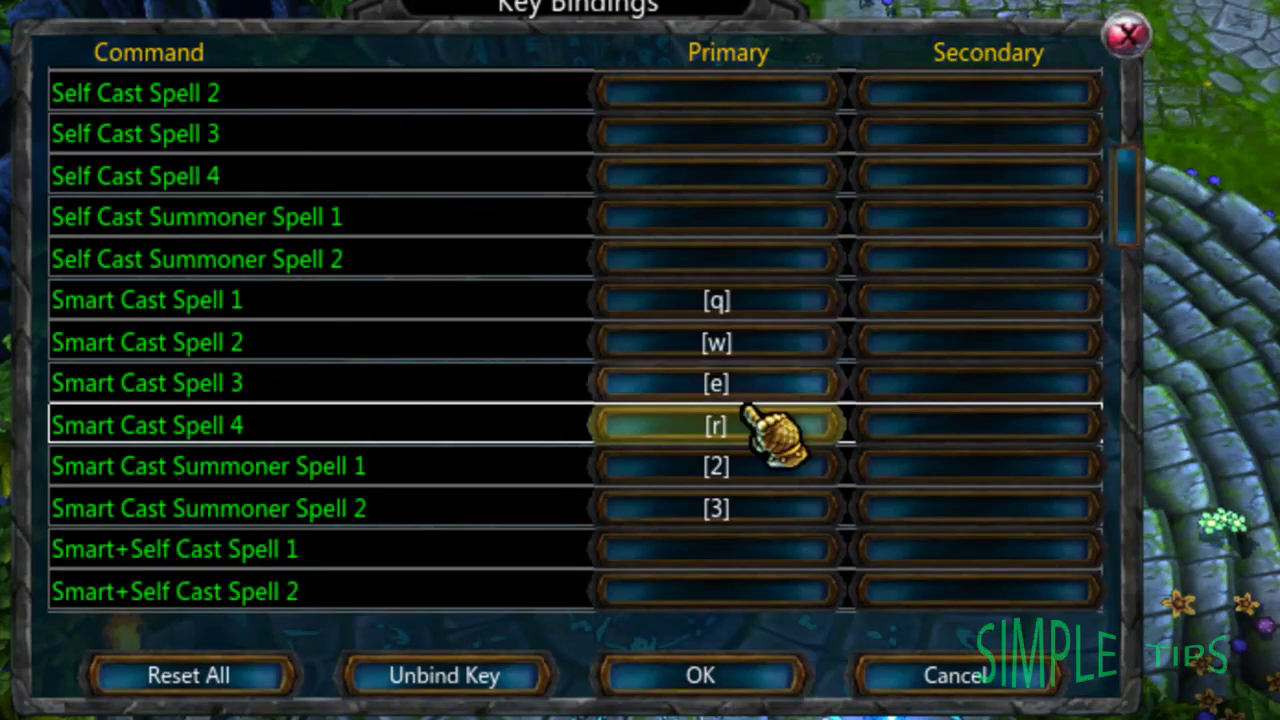
click(735, 668)
click(788, 36)
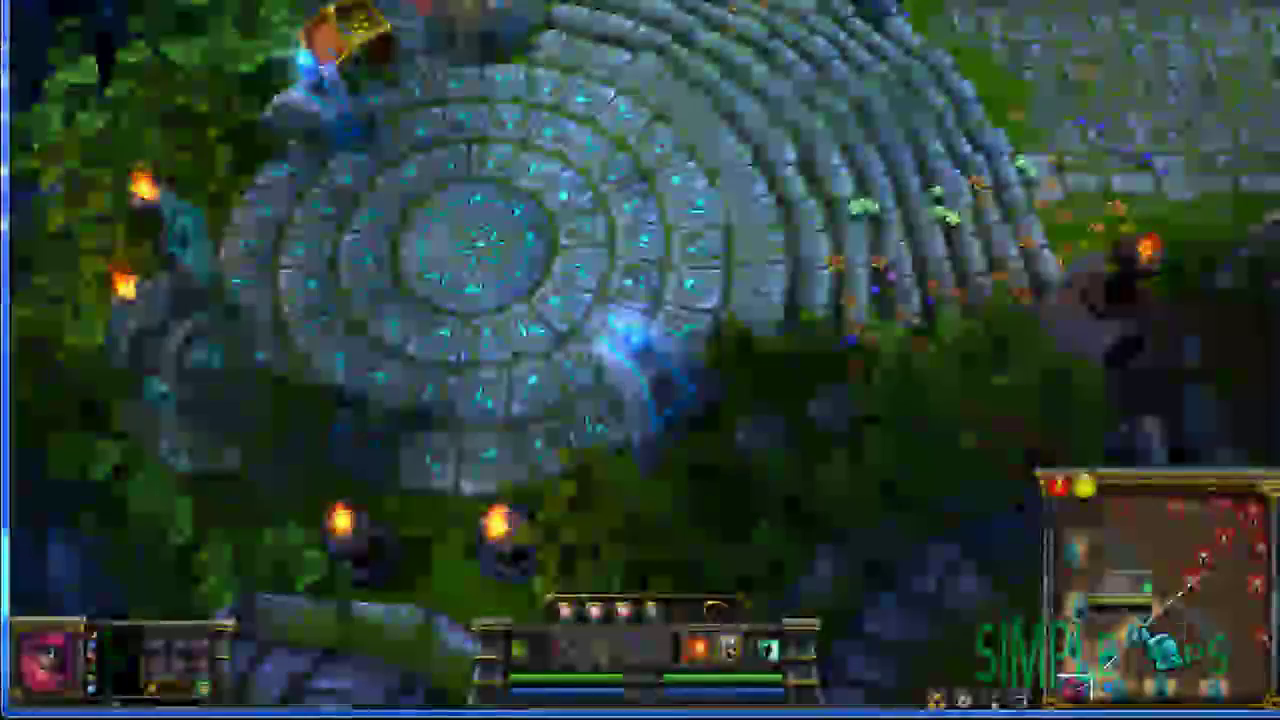
Learn Jax's Leap Strike ability
mouse_move(1092, 686)
mouse_down()
mouse_move(1115, 670)
mouse_move(1087, 685)
mouse_move(1096, 676)
mouse_up()
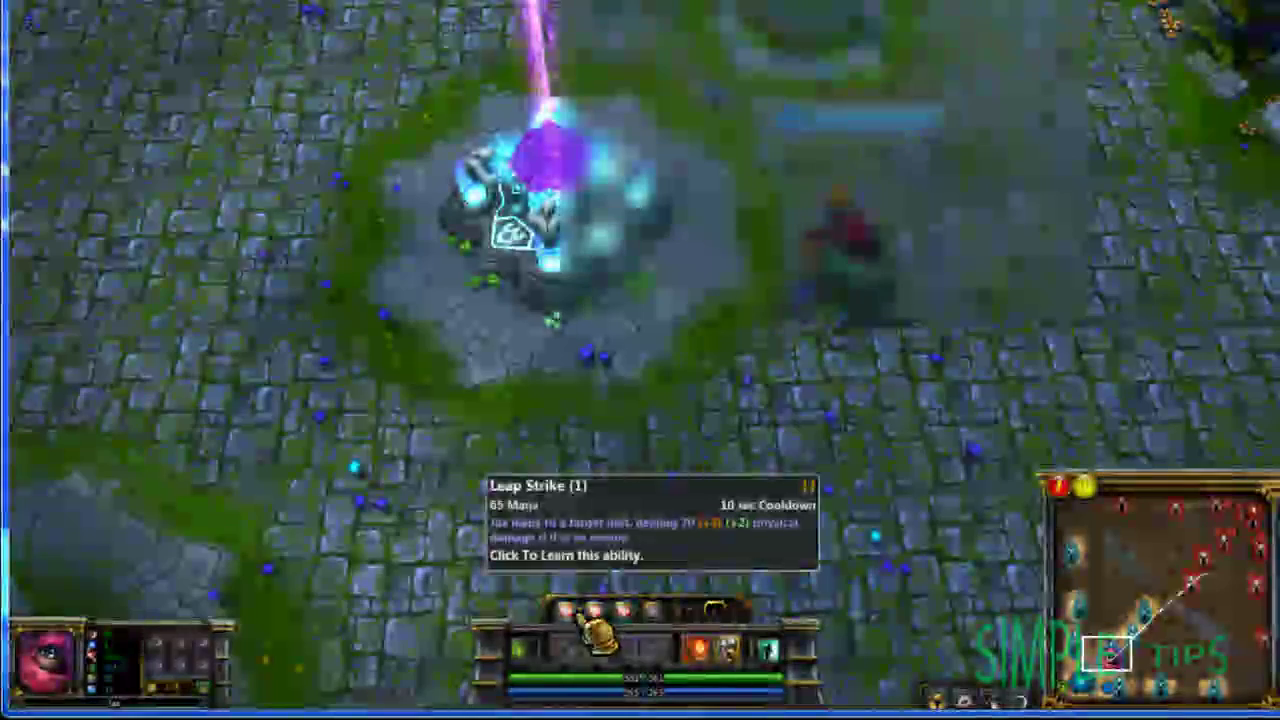
click(567, 610)
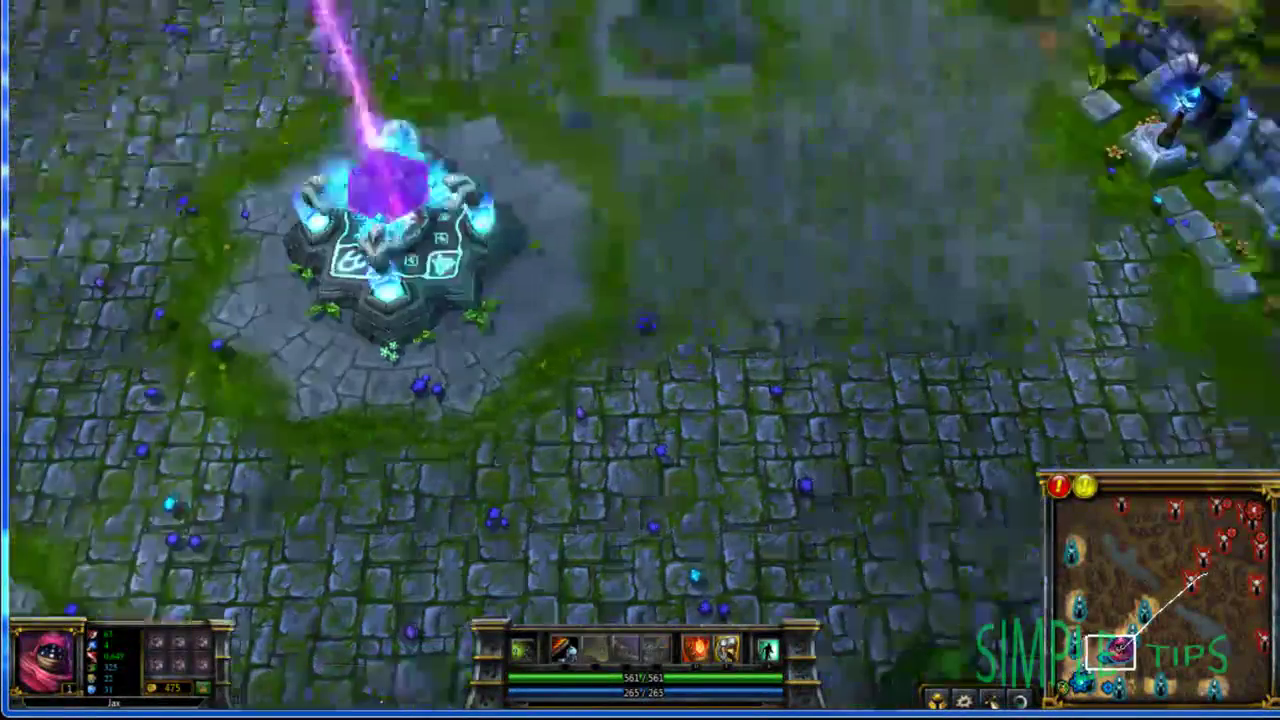
Move Jax along the middle lane and into the fight with the enemy minions
click(1127, 632)
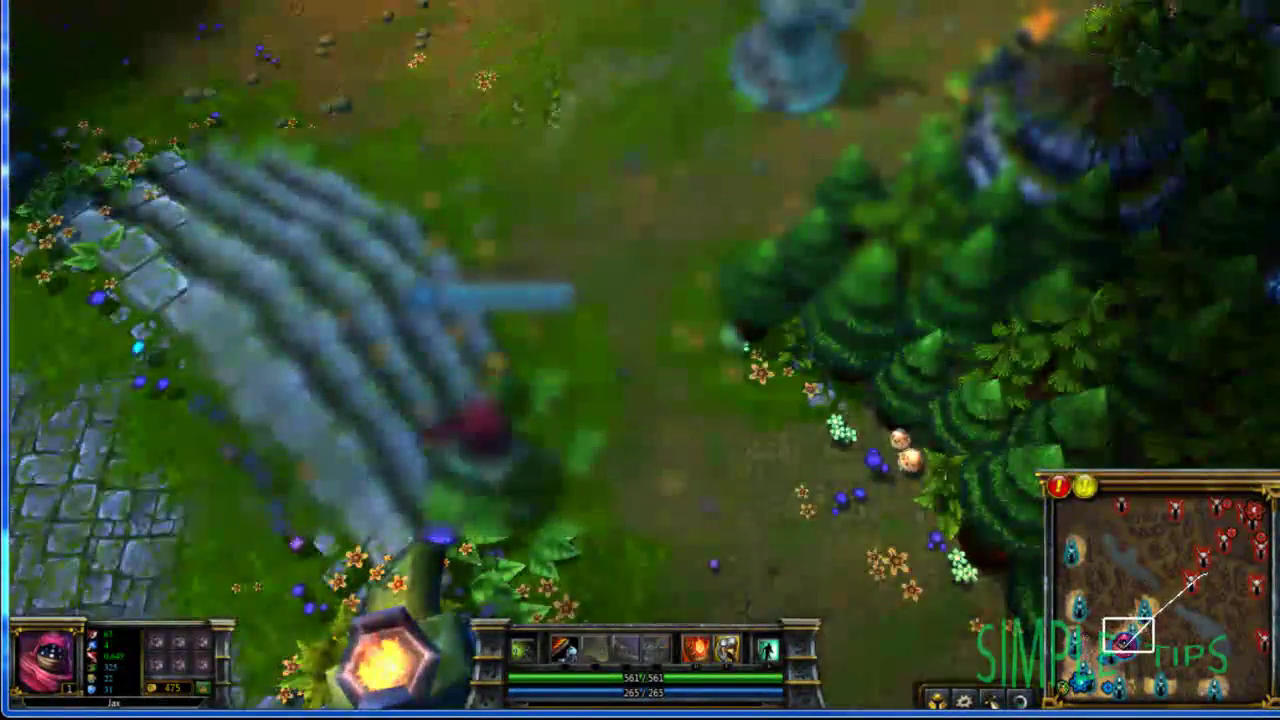
scroll(640, 360, up, 3)
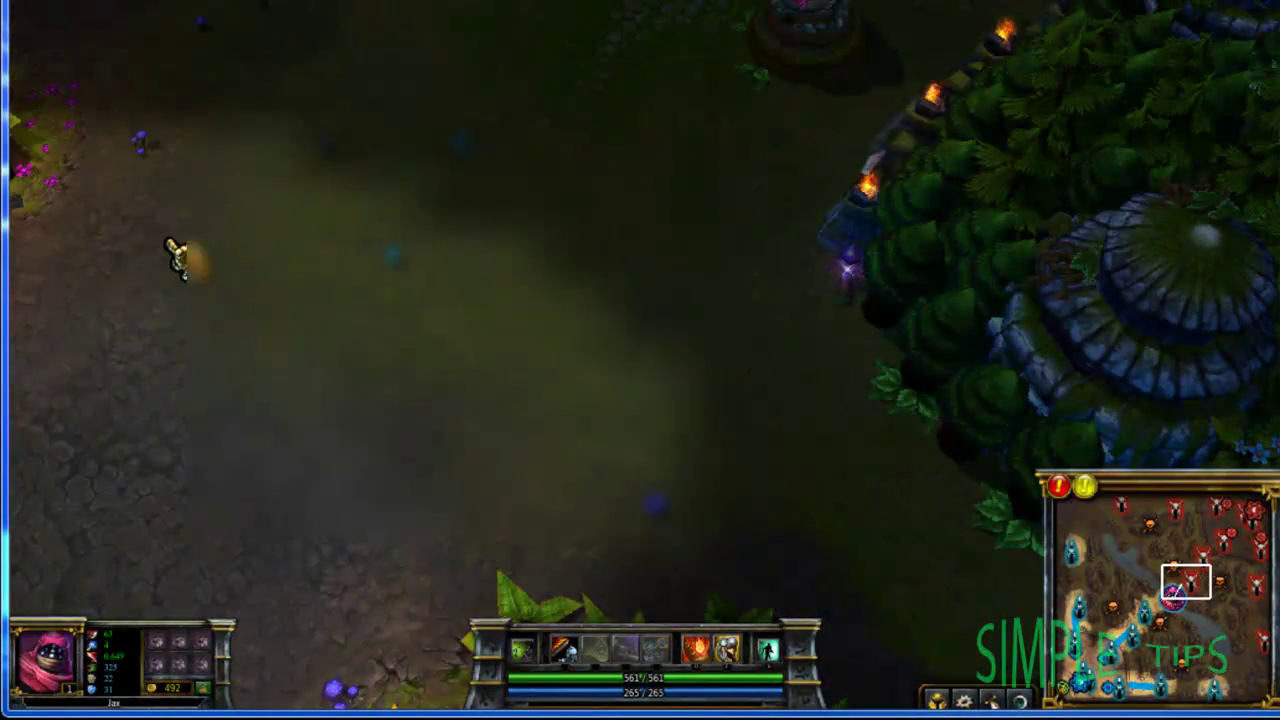
right_click(535, 510)
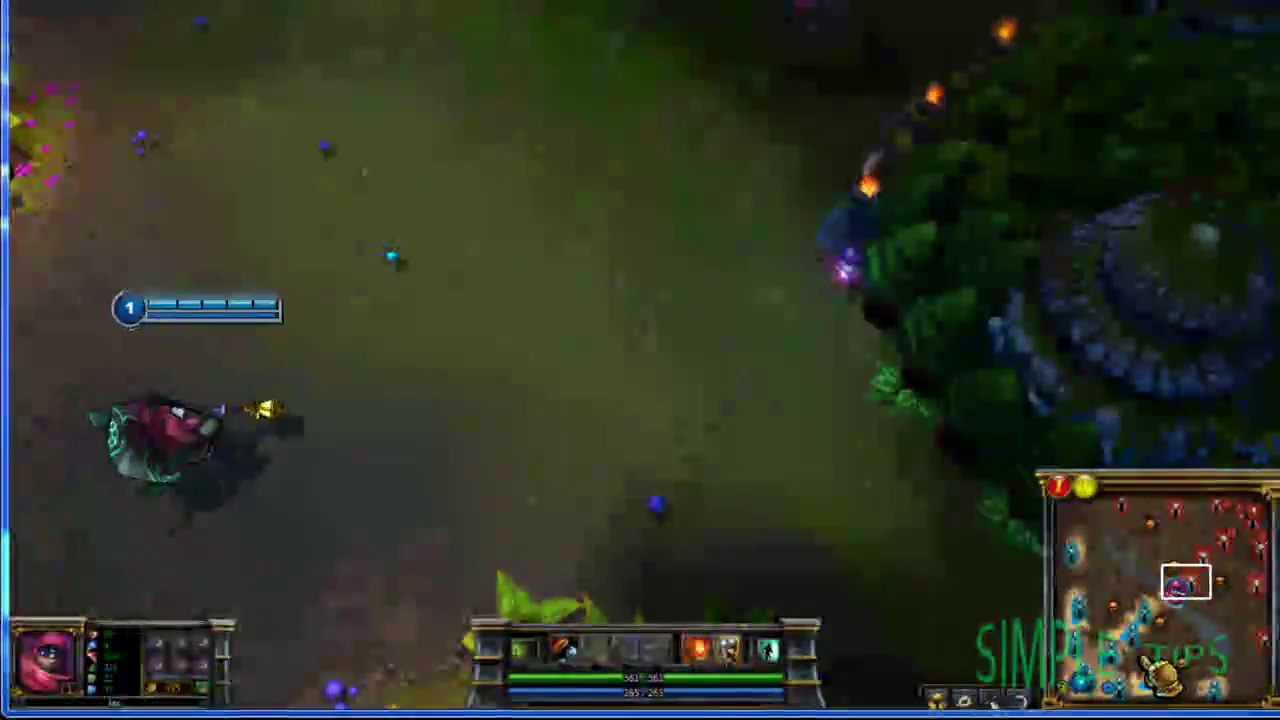
right_click(1103, 303)
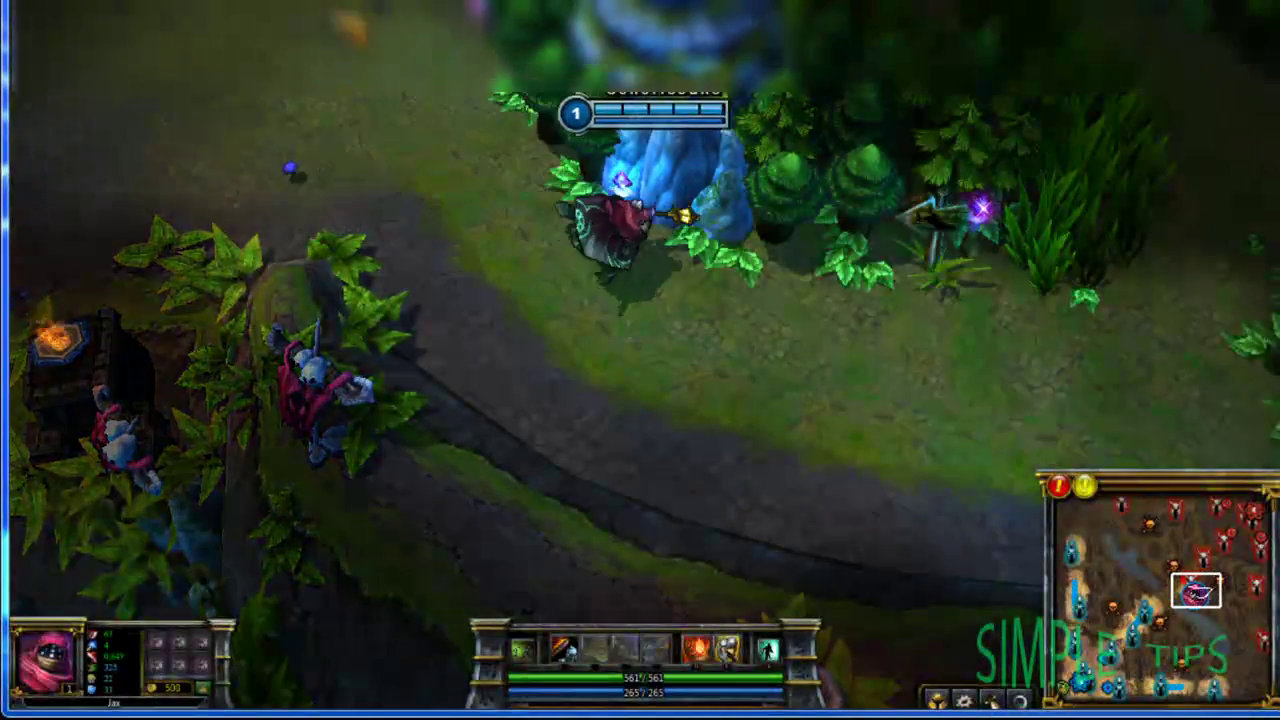
right_click(17, 185)
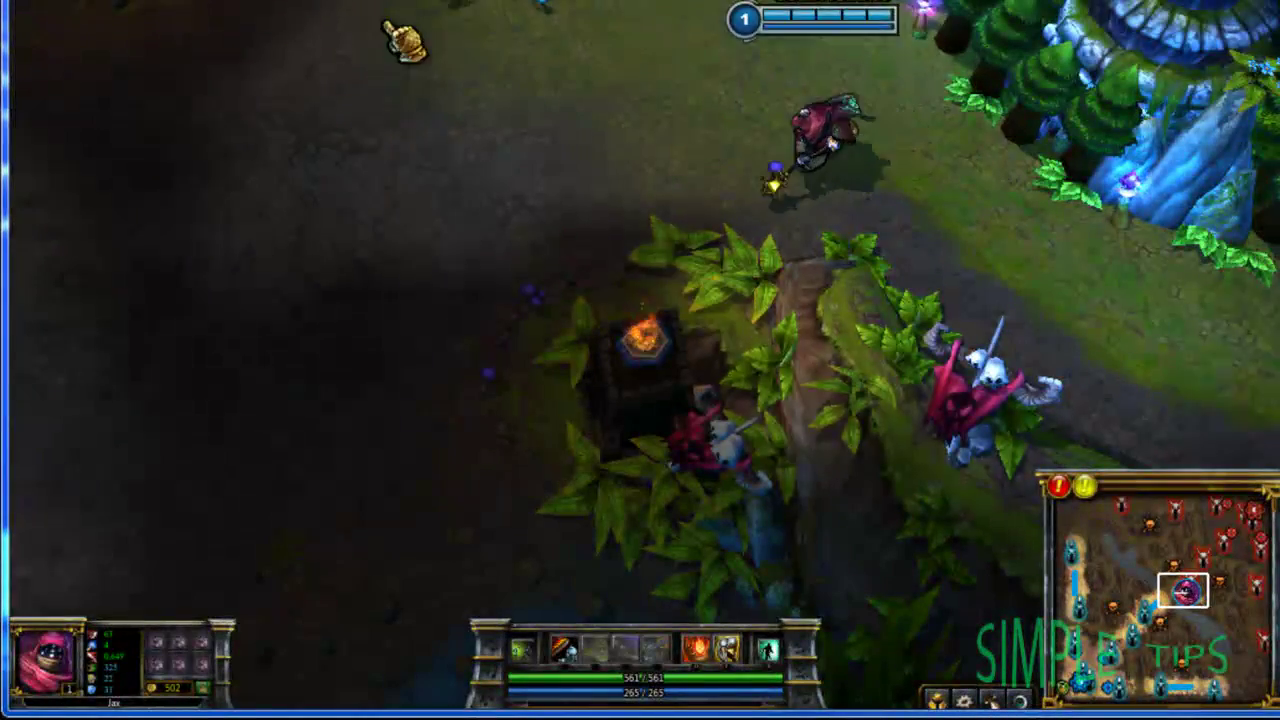
right_click(226, 265)
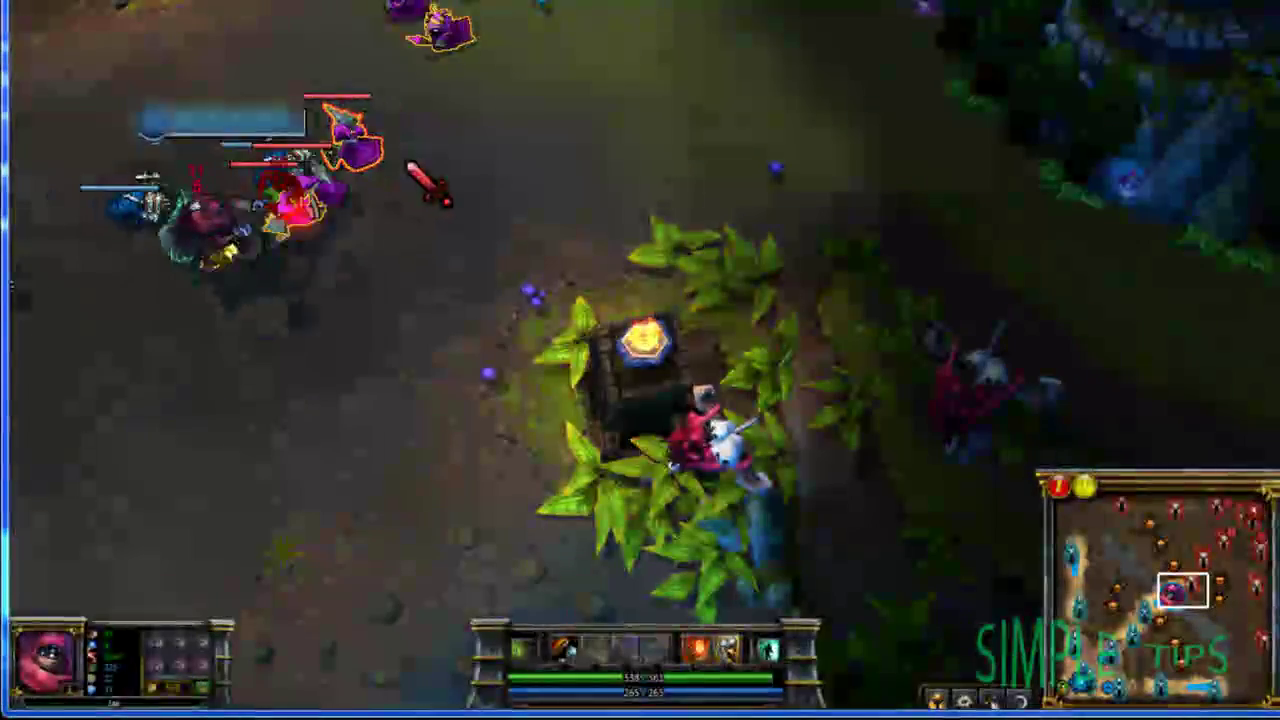
Smart cast Jax's Leap Strike onto an enemy minion and walk him back out of the fight
key(q)
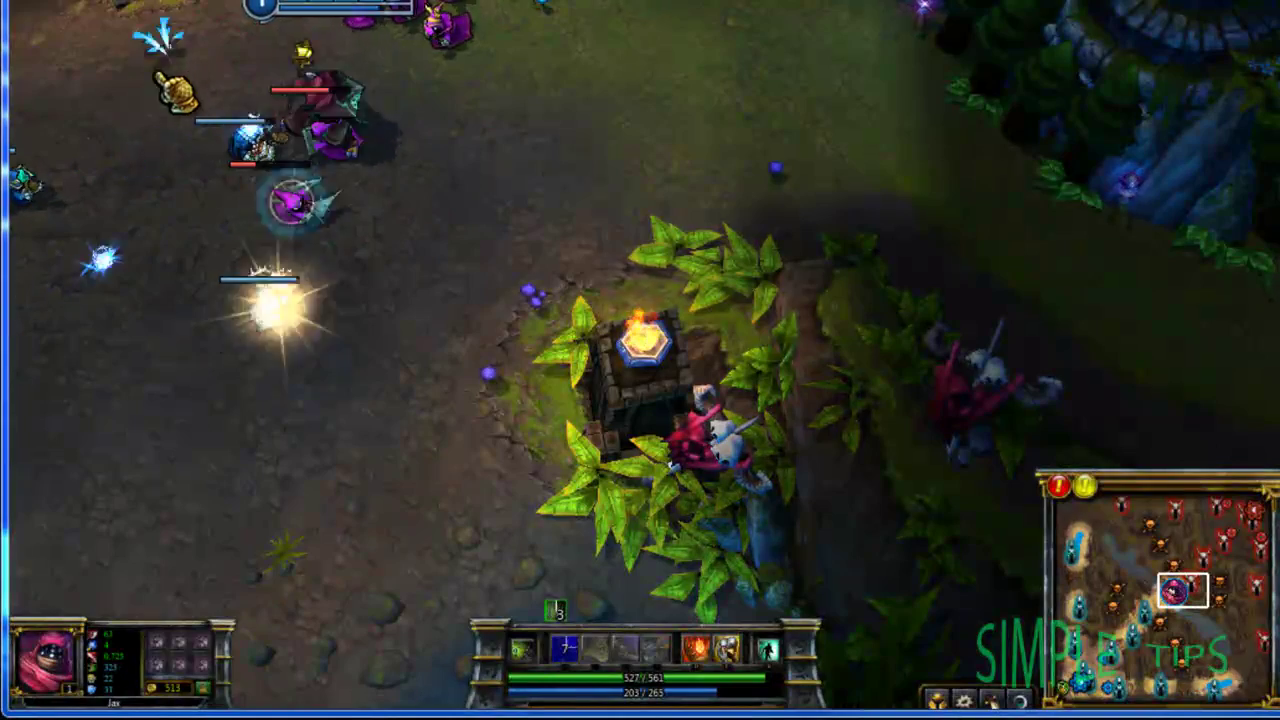
right_click(163, 280)
right_click(168, 452)
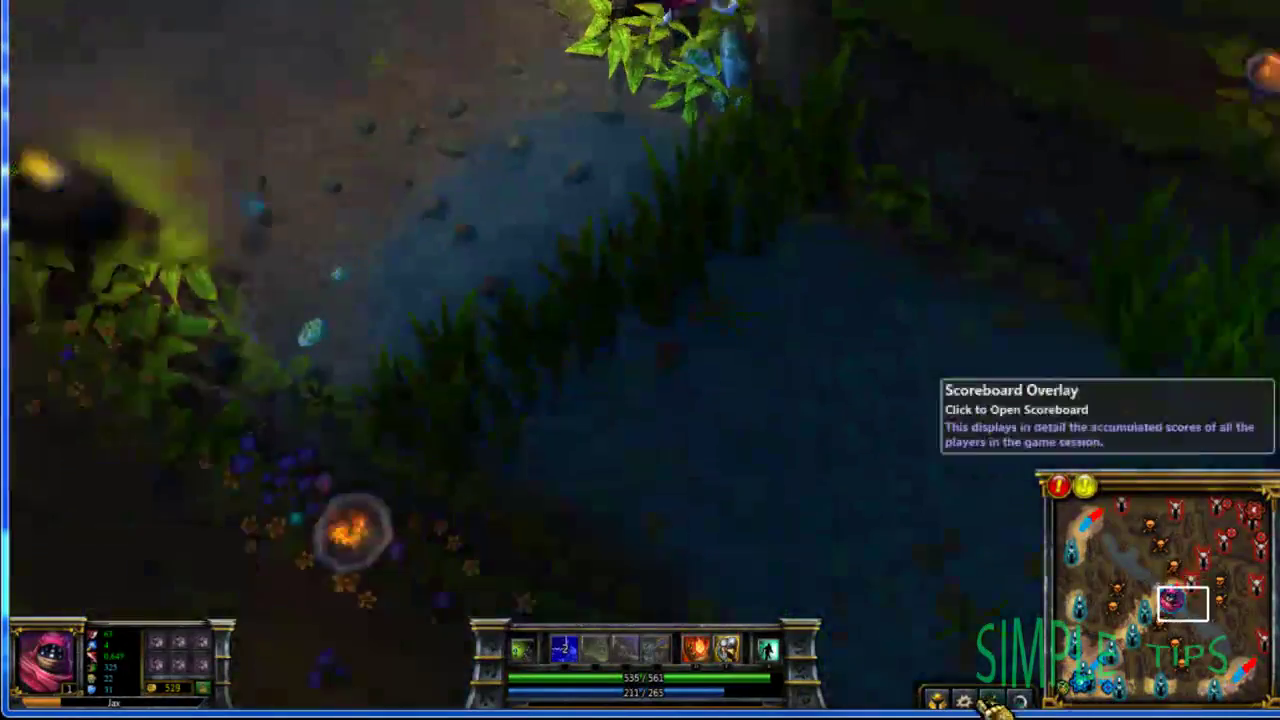
Bind Cast Spell 1 to the primary key q, save the key bindings and close the game options
click(964, 700)
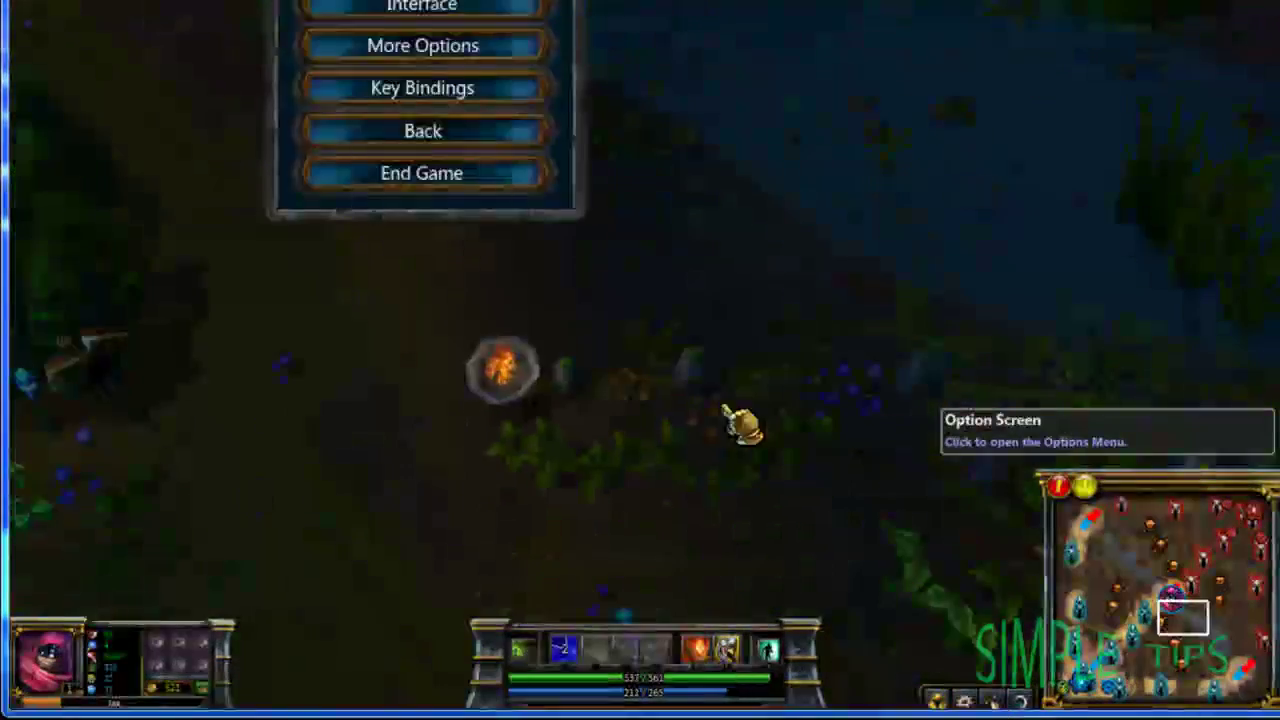
click(450, 88)
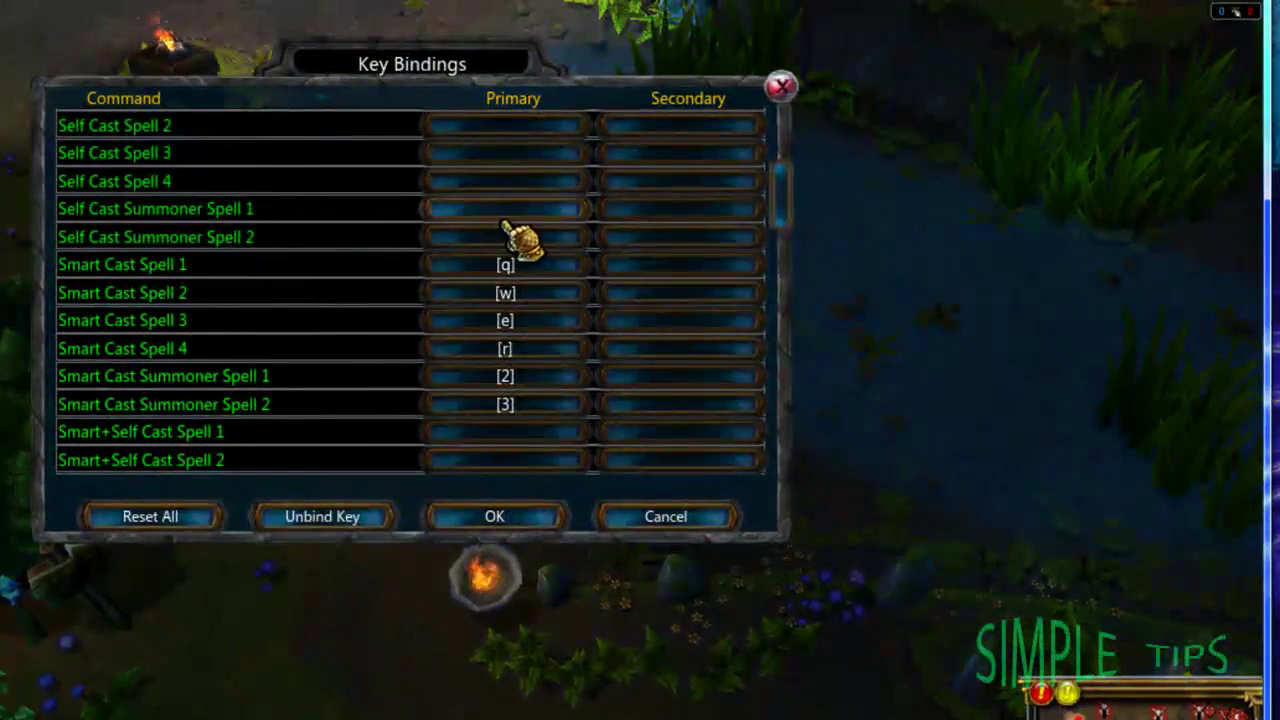
drag(782, 196, 772, 82)
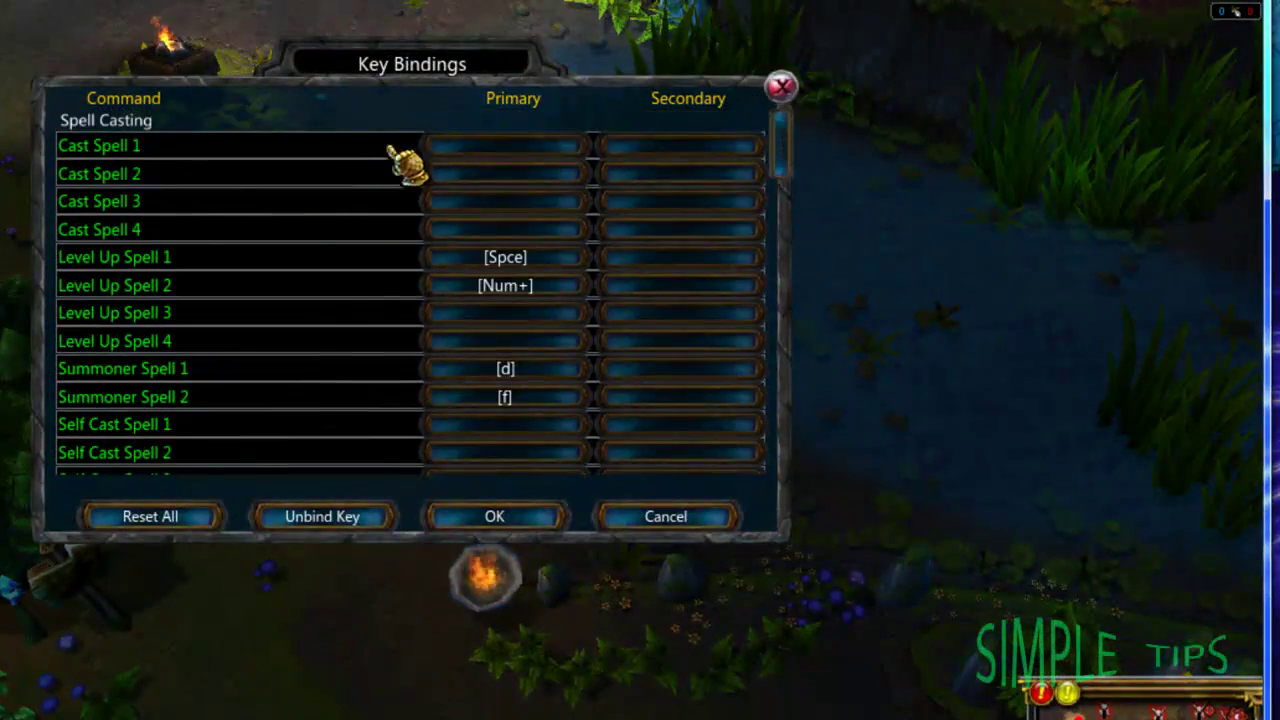
key(q)
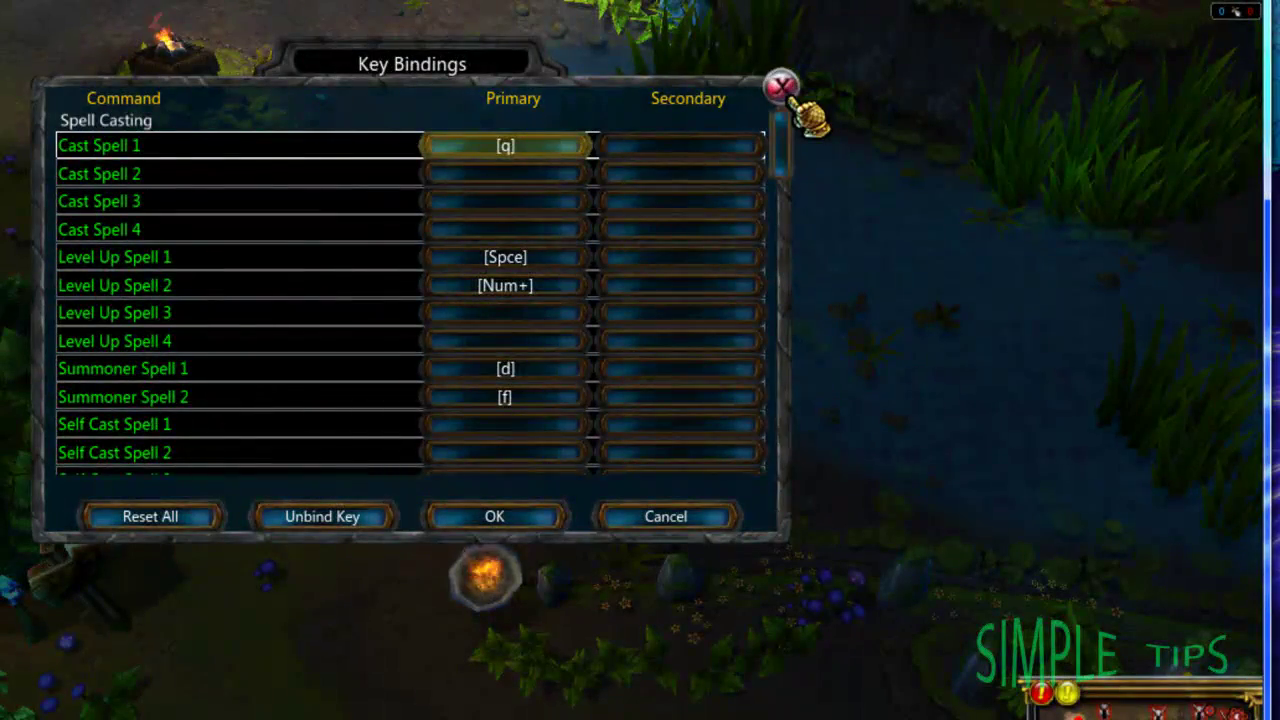
click(507, 516)
click(563, 86)
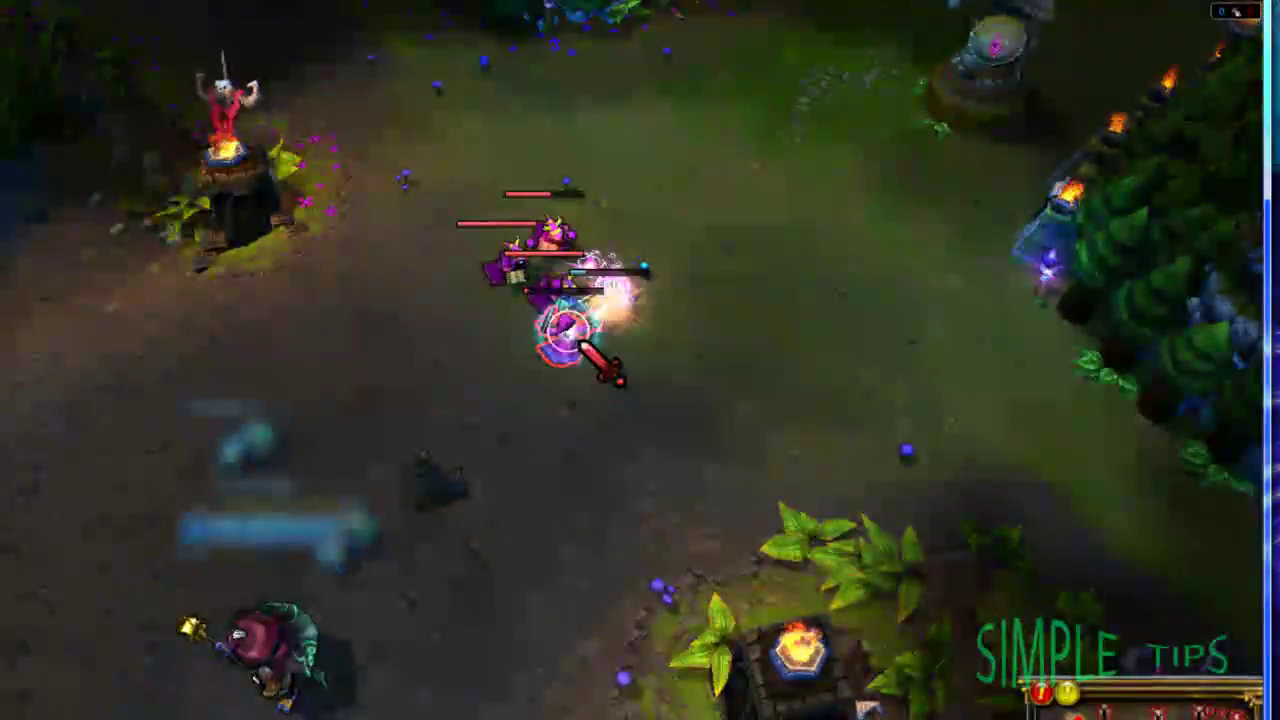
Cast Leap Strike with the regular range indicator on an enemy minion and retreat with Jax behind the allied minions
key(q)
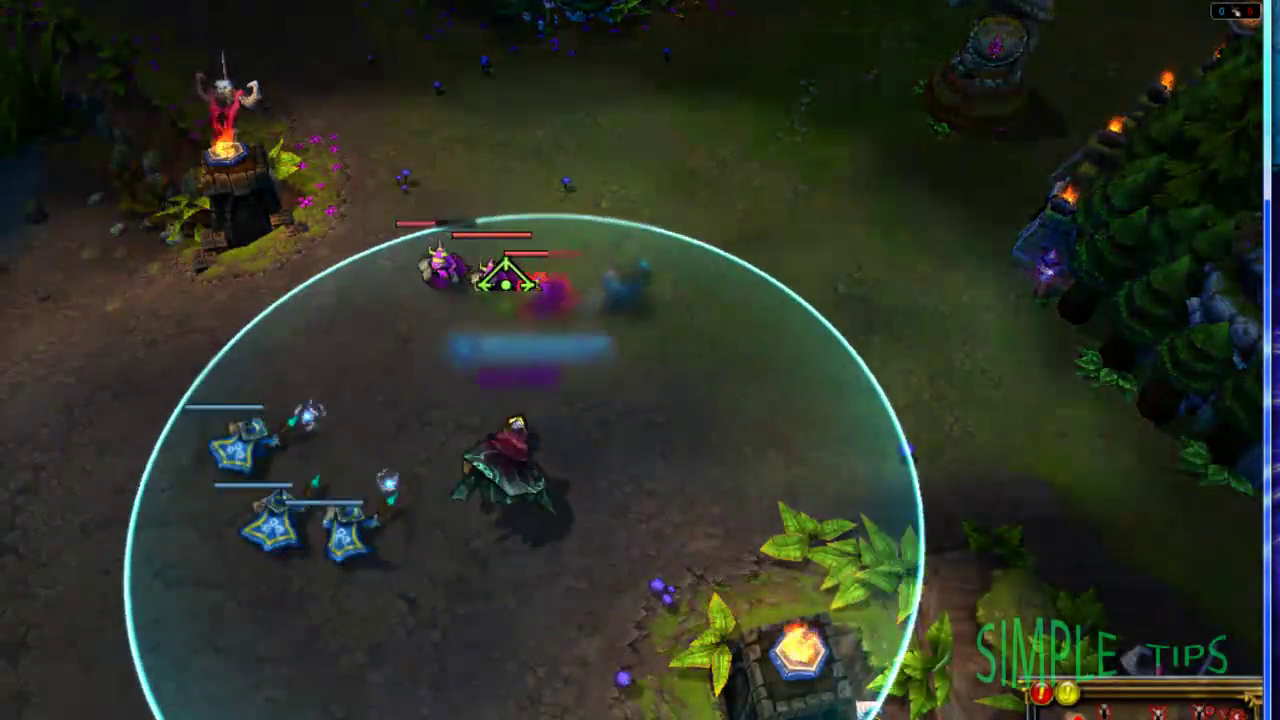
click(500, 278)
mouse_move(3, 396)
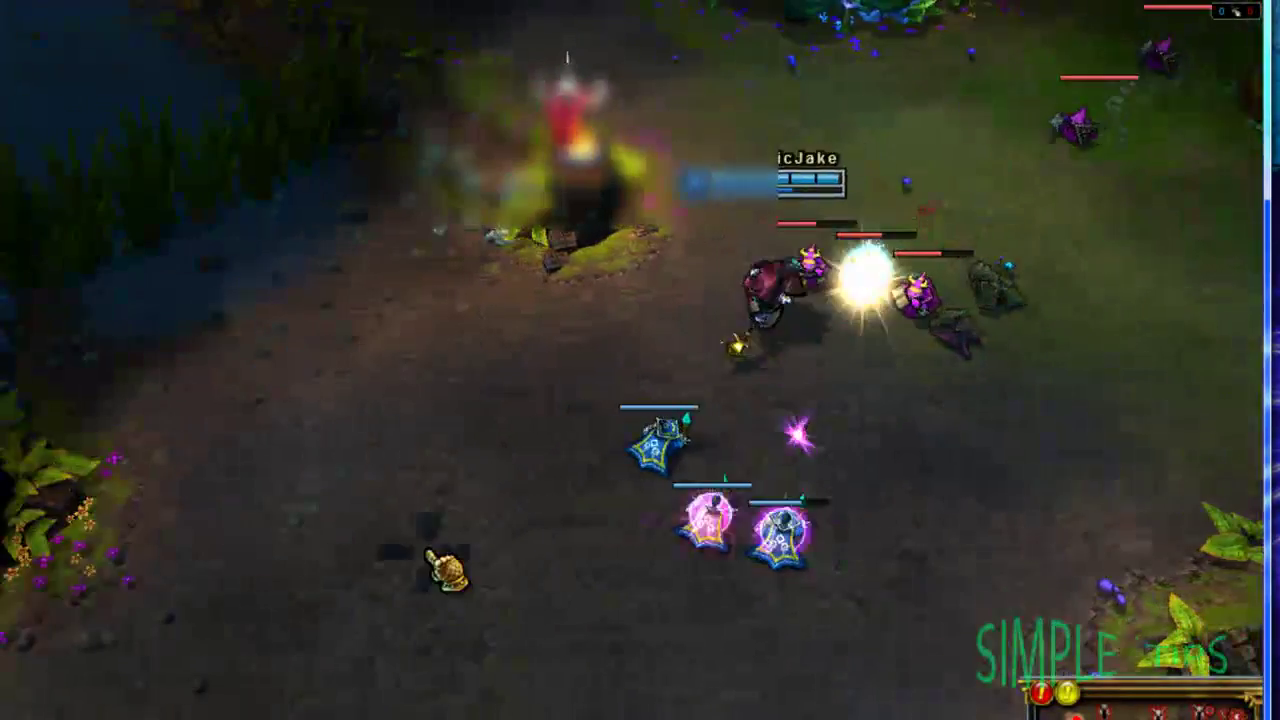
right_click(430, 555)
right_click(668, 698)
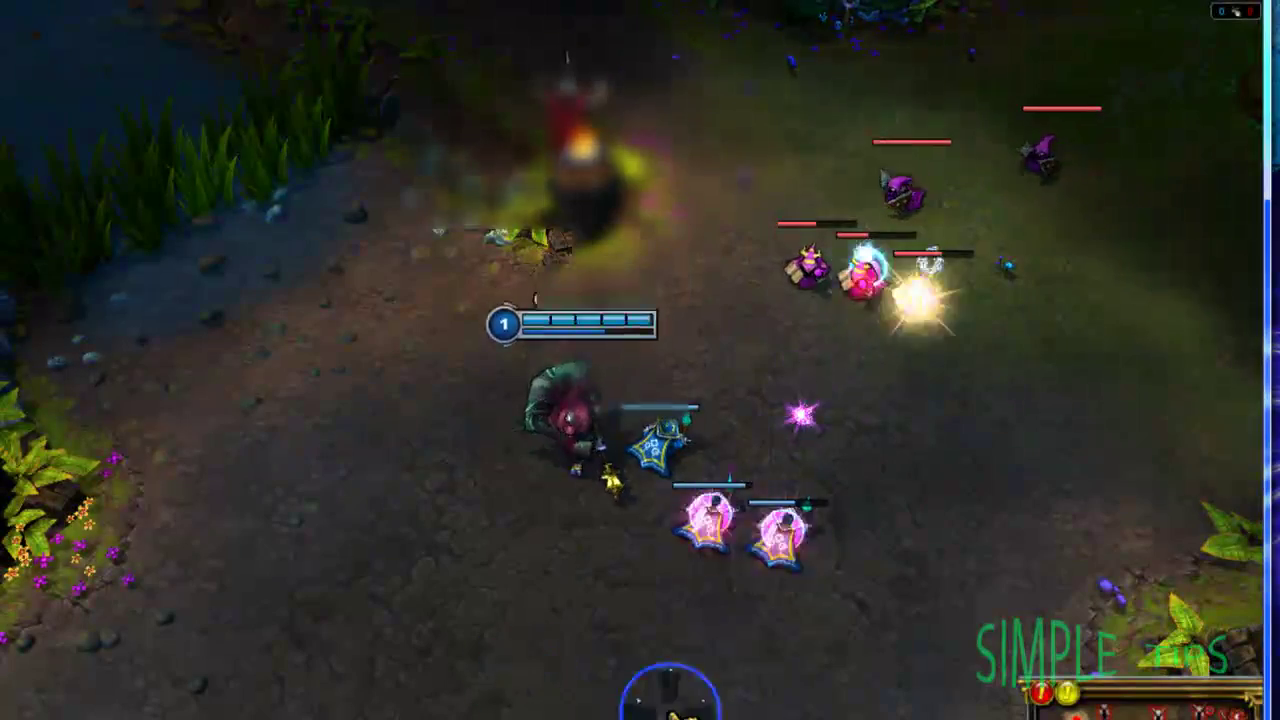
Rebind Smart Cast Spell 1 to the primary key q and save the key bindings
key(Escape)
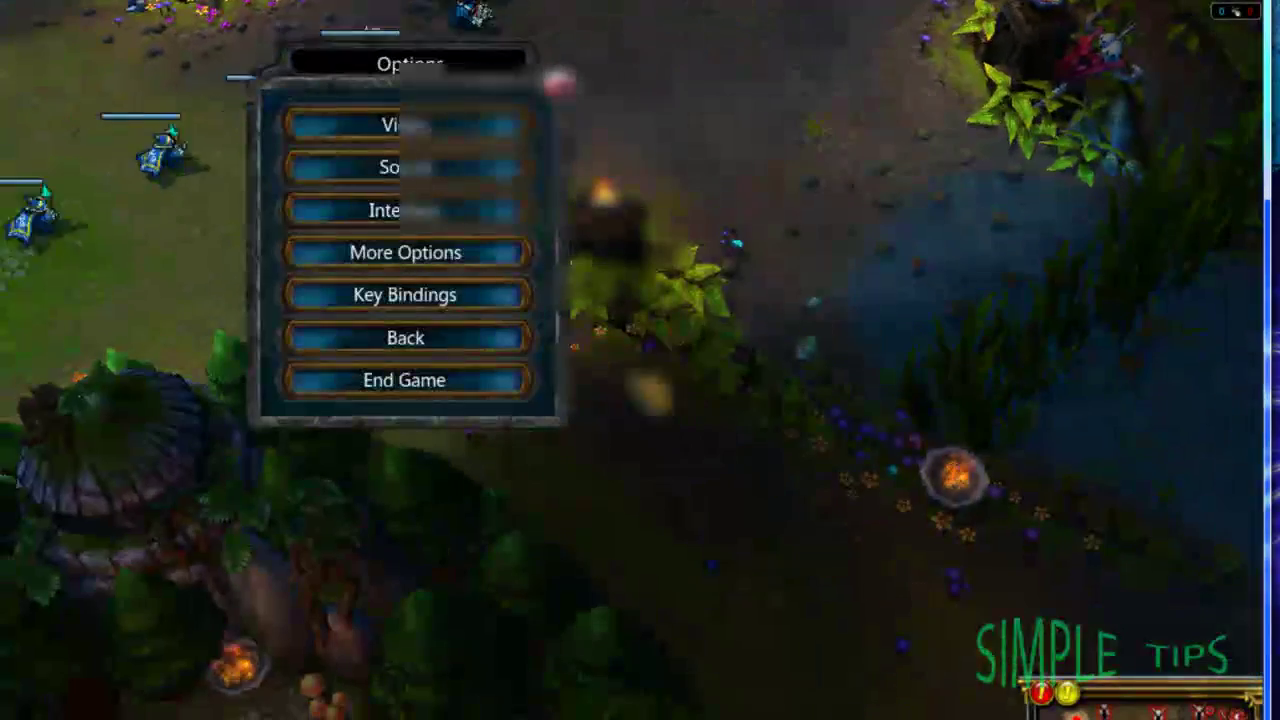
click(456, 292)
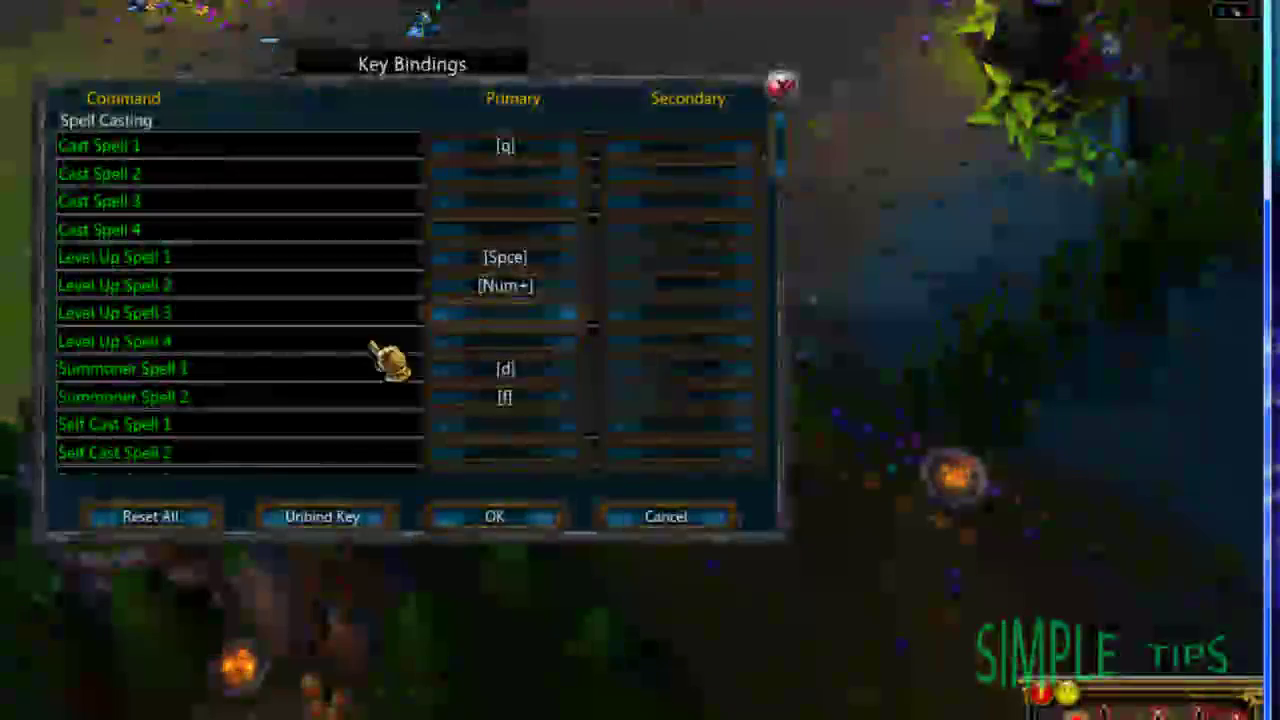
drag(783, 176, 783, 229)
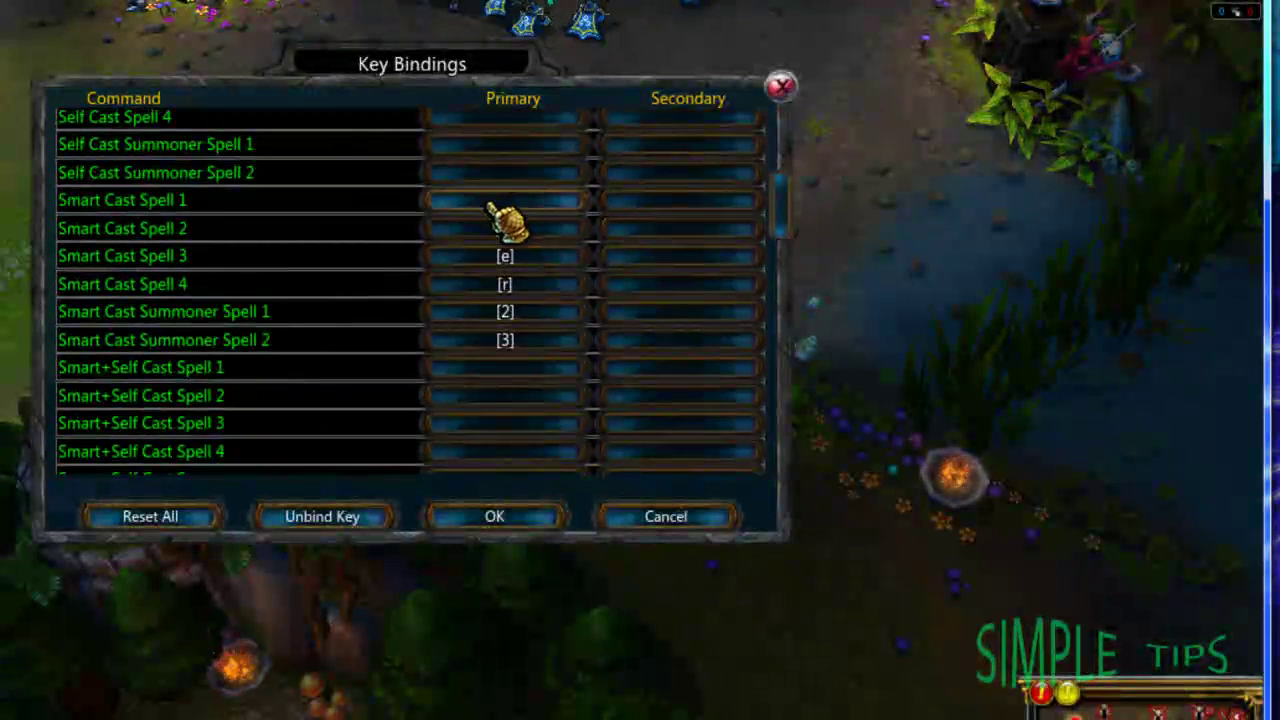
key(q)
click(500, 518)
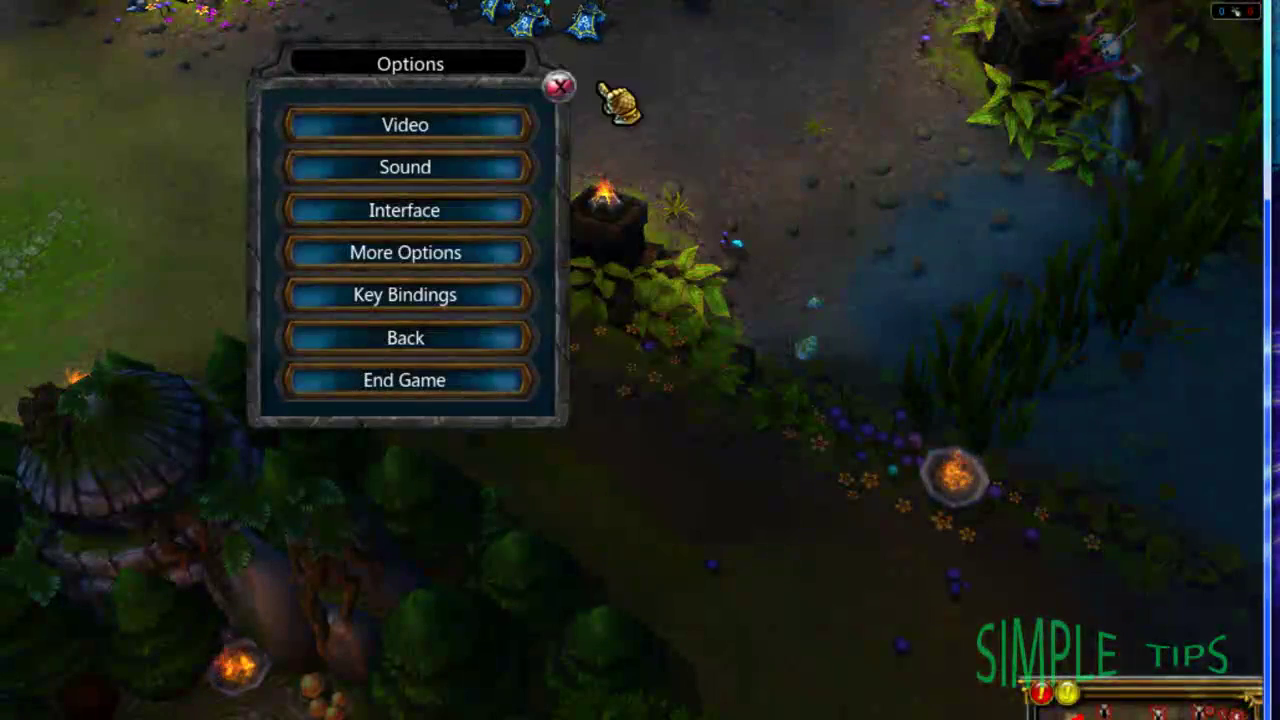